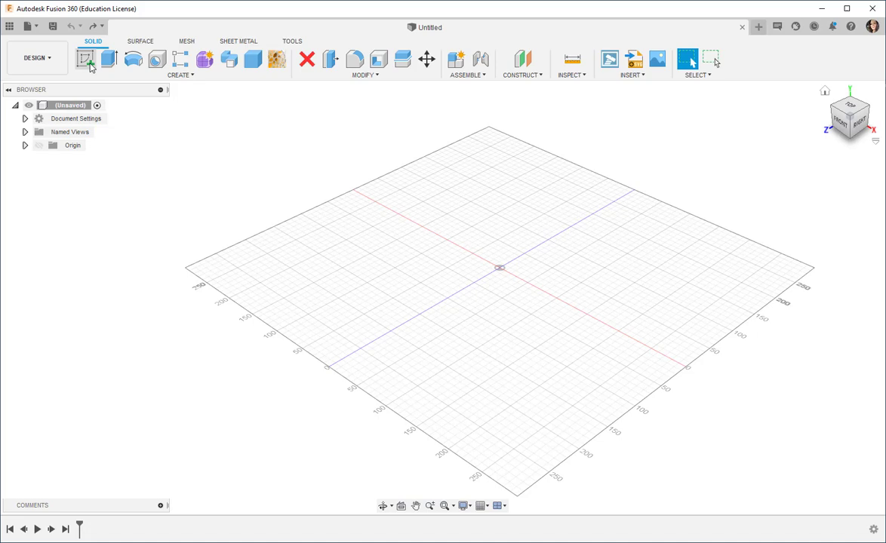
# Create a 50×50×50 mm box on the ground plane with its corner at the origin.
pyautogui.click(188, 78)
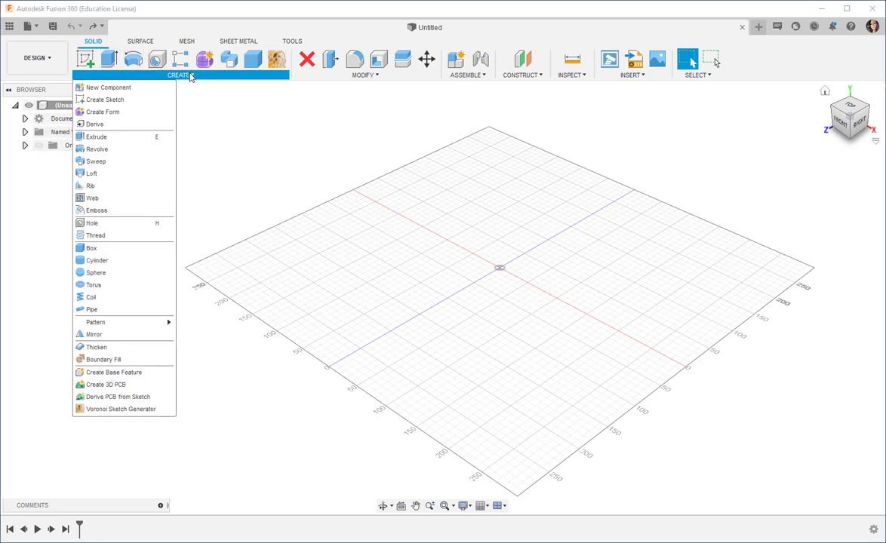
pyautogui.click(114, 249)
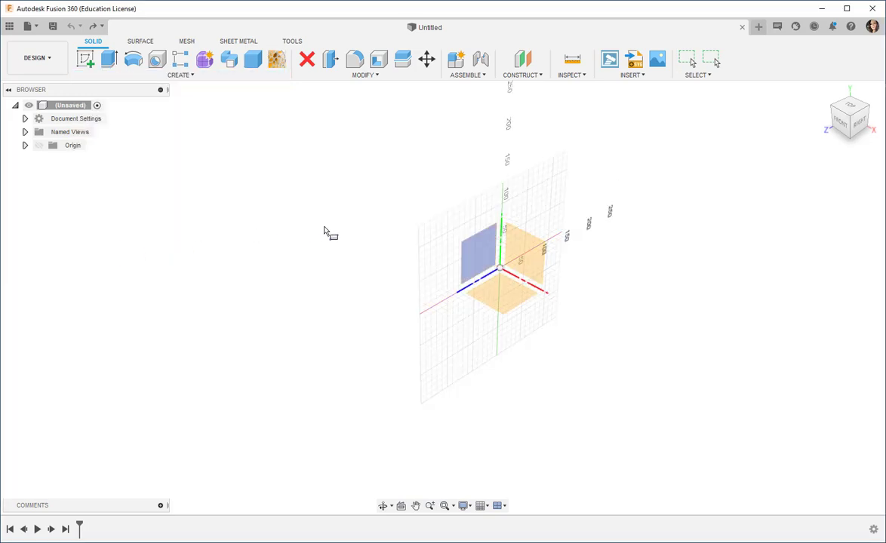
pyautogui.click(498, 293)
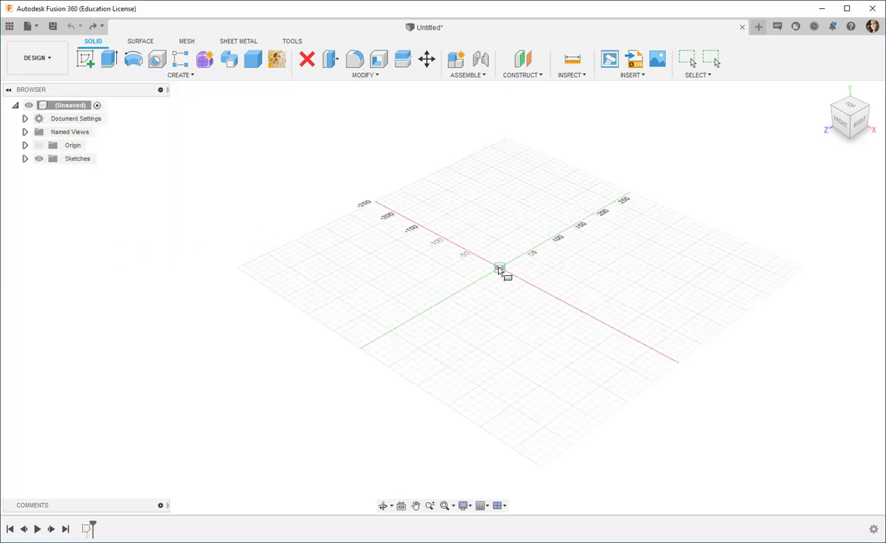
pyautogui.click(499, 268)
pyautogui.click(559, 274)
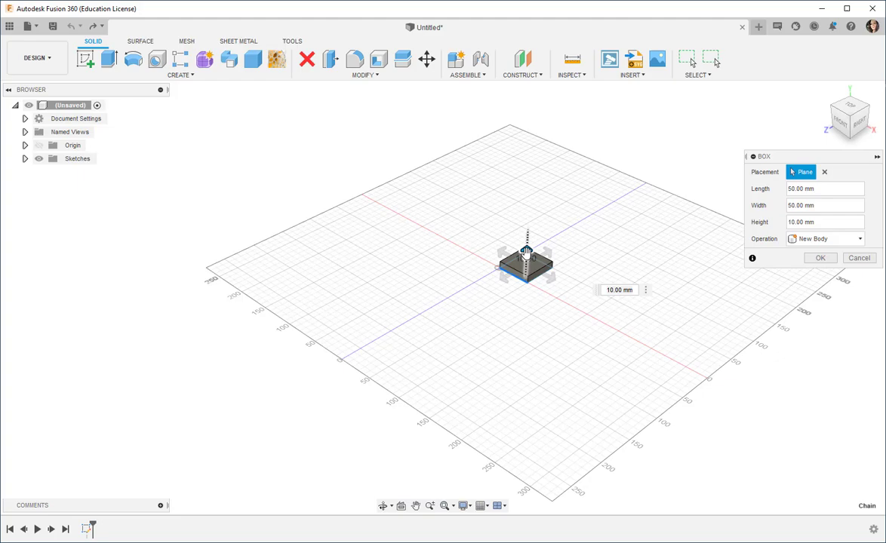
pyautogui.moveTo(527, 245); pyautogui.dragTo(527, 220)
pyautogui.click(787, 221)
pyautogui.write('50')
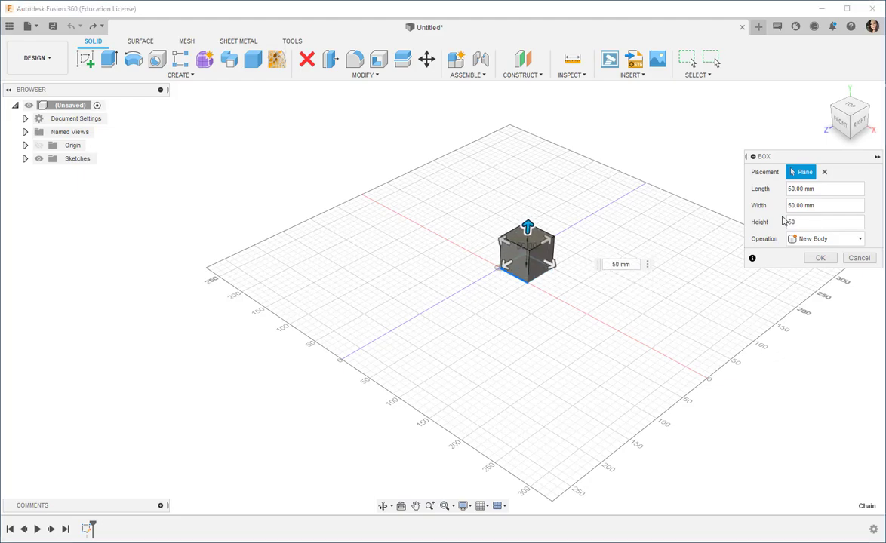
pyautogui.press('Return')
pyautogui.scroll(6, 458, 234)
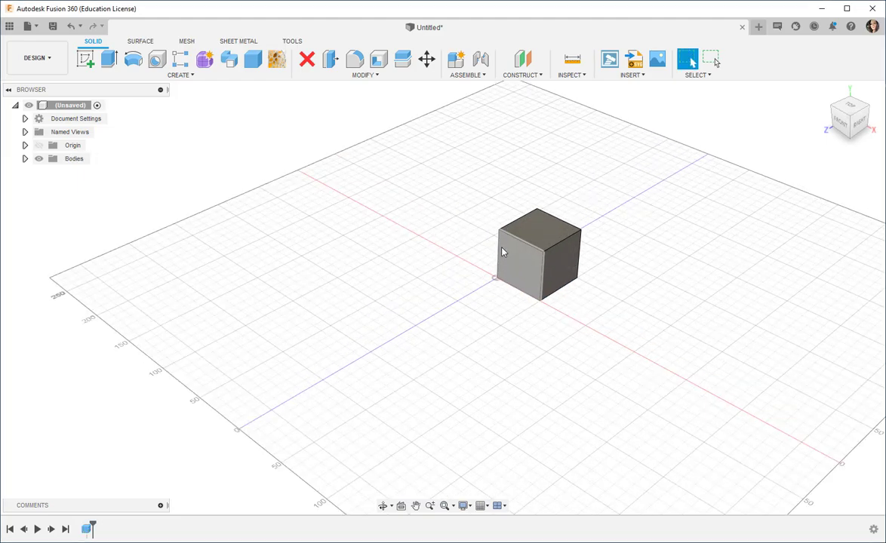
pyautogui.scroll(-2, 446, 270)
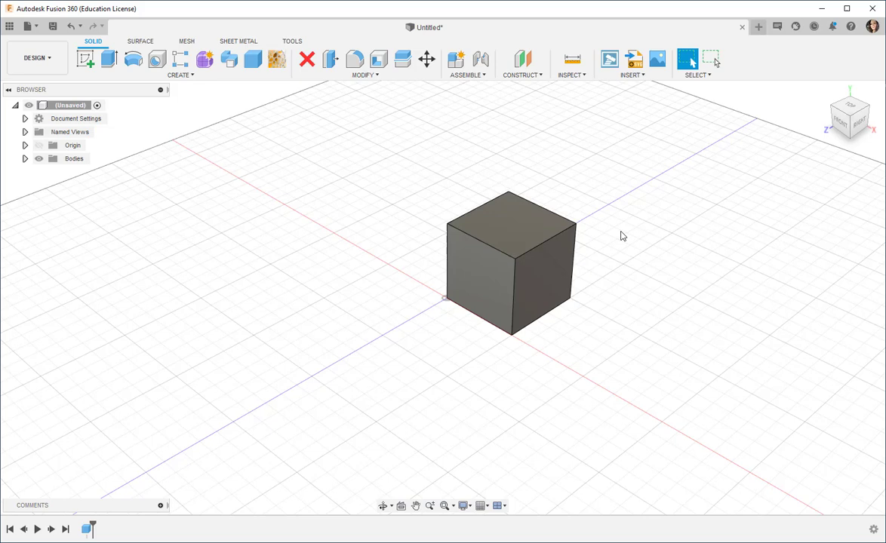
# Try deleting the cube's top face from its context menu.
pyautogui.click(509, 225)
pyautogui.rightClick(509, 225)
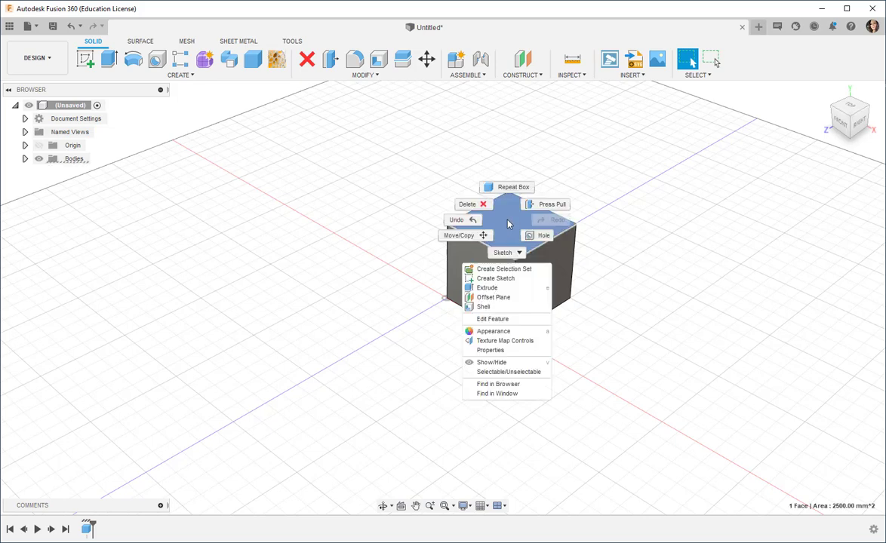
pyautogui.click(467, 203)
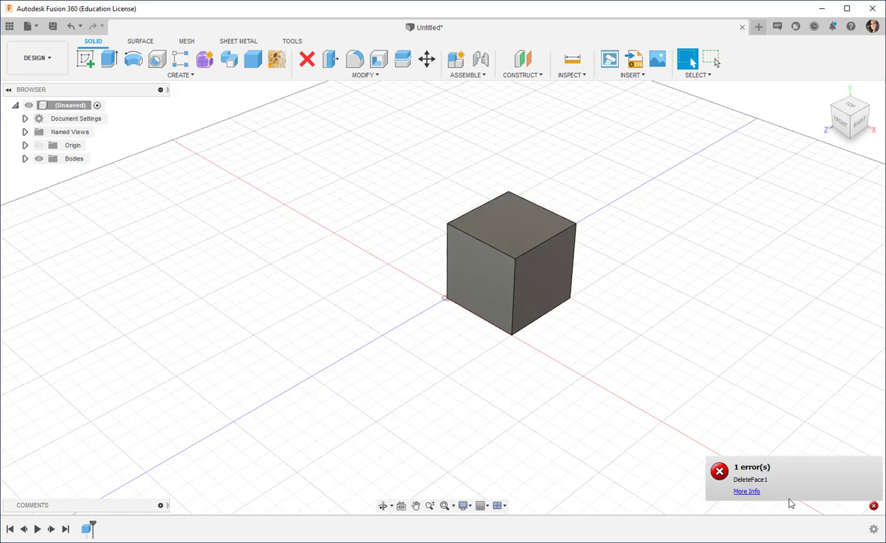
# Window-select the whole cube body and delete it.
pyautogui.scroll(-2, 386, 312)
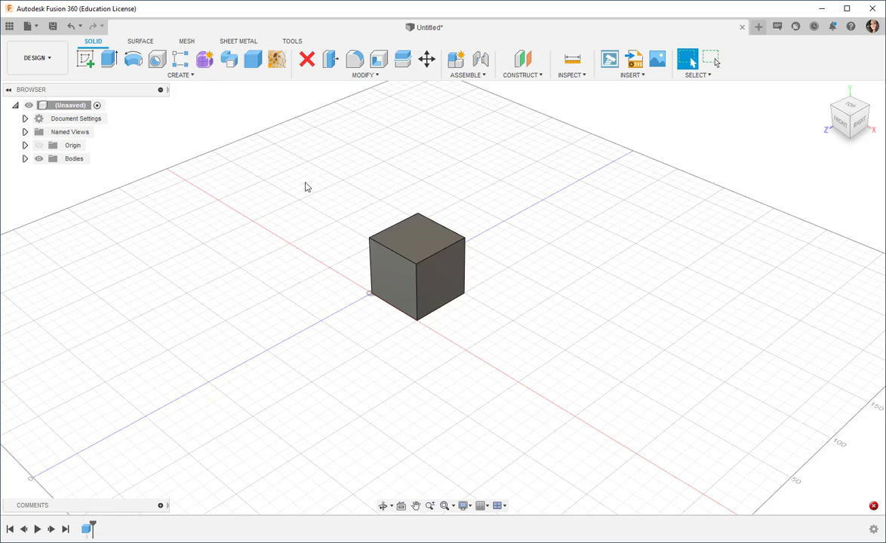
pyautogui.moveTo(306, 185); pyautogui.dragTo(542, 402)
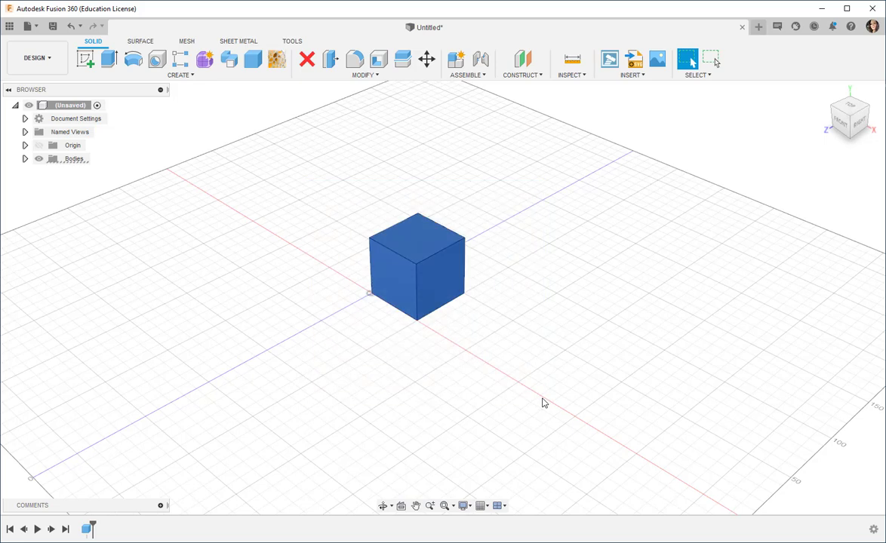
pyautogui.press('Delete')
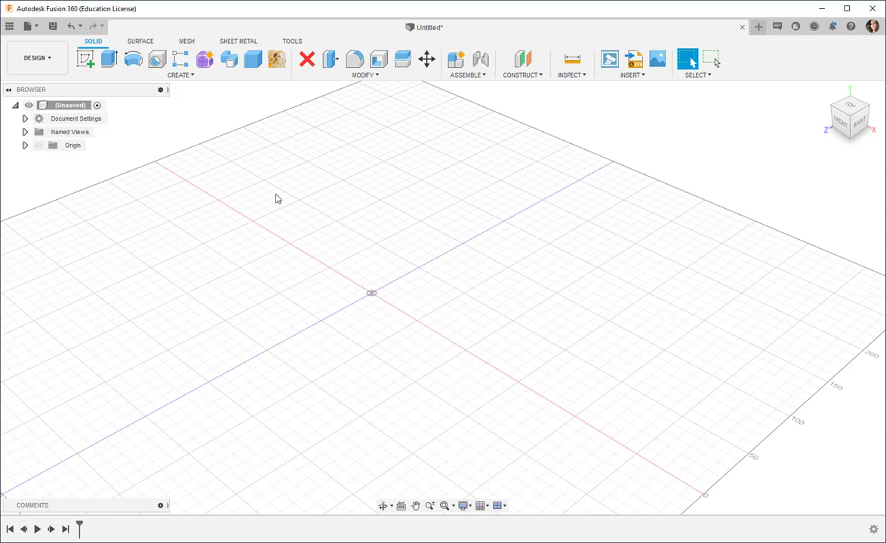
# Start a sketch on the ground plane and draw a 50×50 mm rectangle from the origin.
pyautogui.click(88, 63)
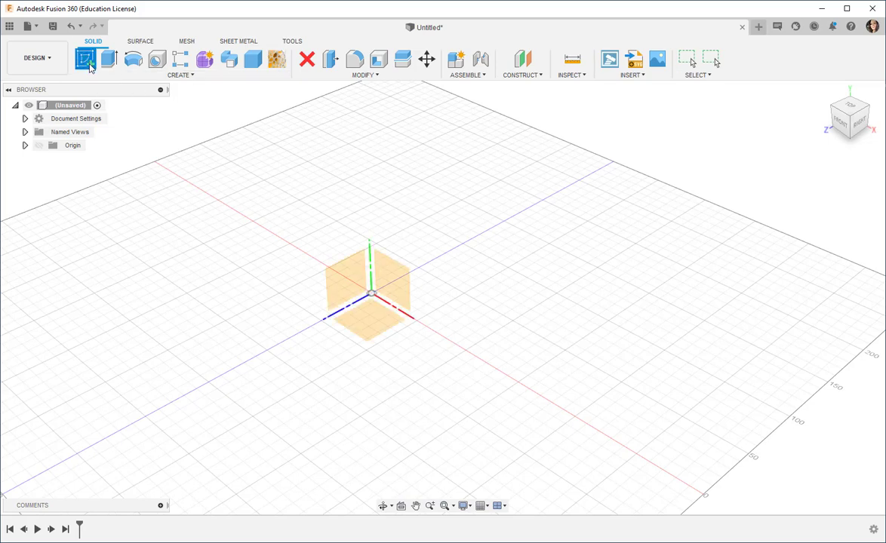
pyautogui.click(377, 326)
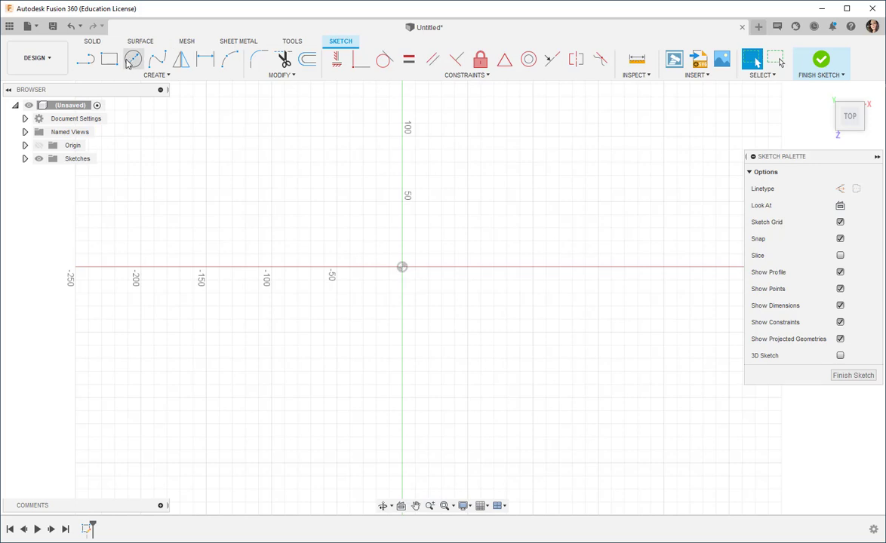
pyautogui.press('r')
pyautogui.click(402, 268)
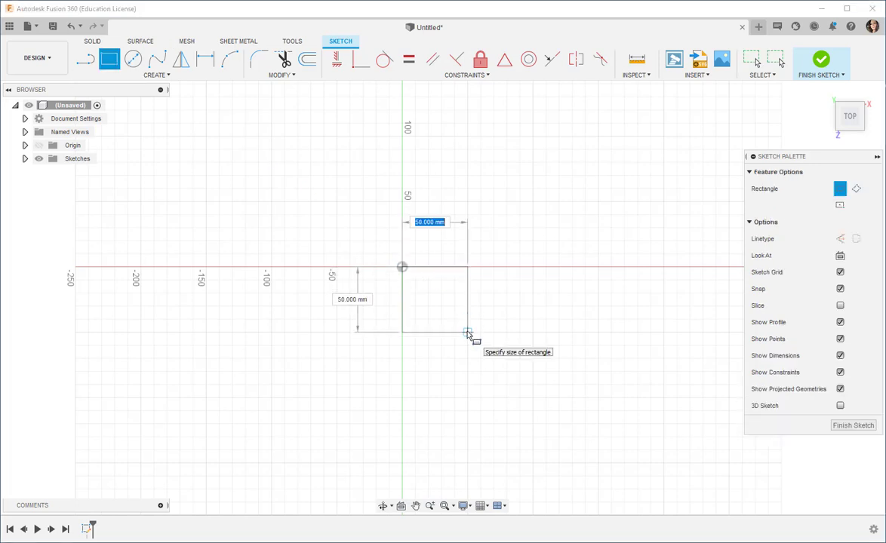
pyautogui.click(467, 332)
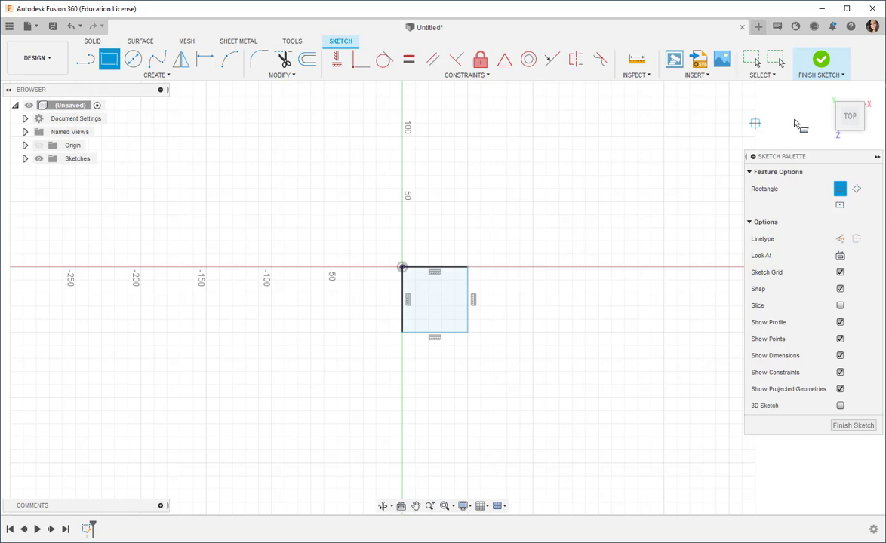
# Return to the home view in perspective mode and exit the rectangle tool.
pyautogui.click(828, 94)
pyautogui.scroll(-3, 354, 336)
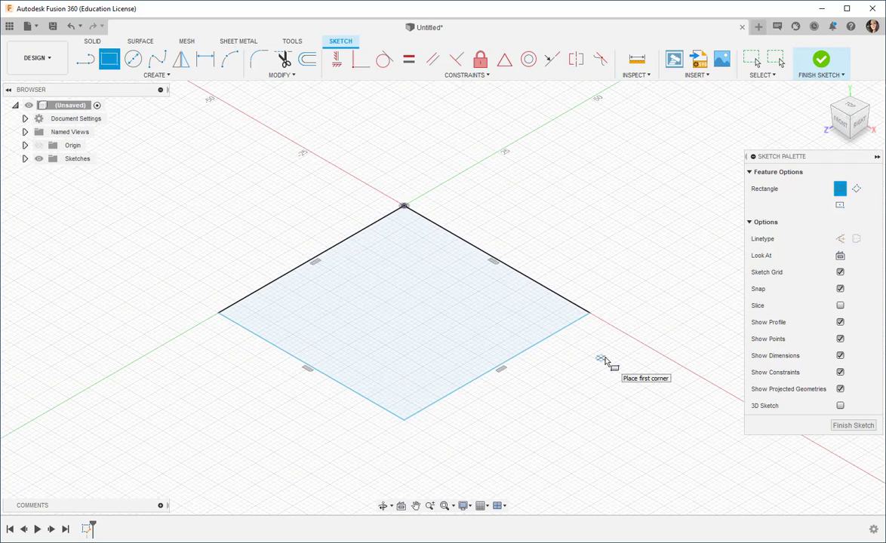
pyautogui.click(876, 141)
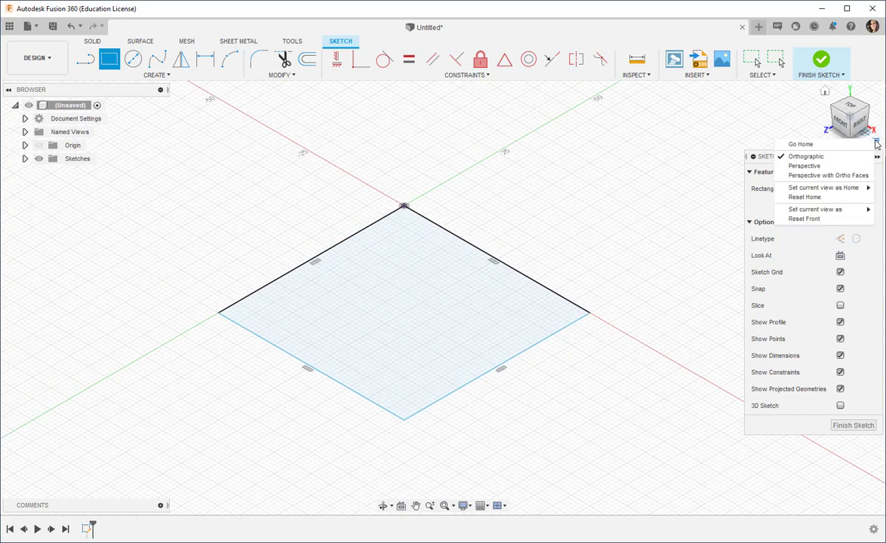
pyautogui.click(804, 166)
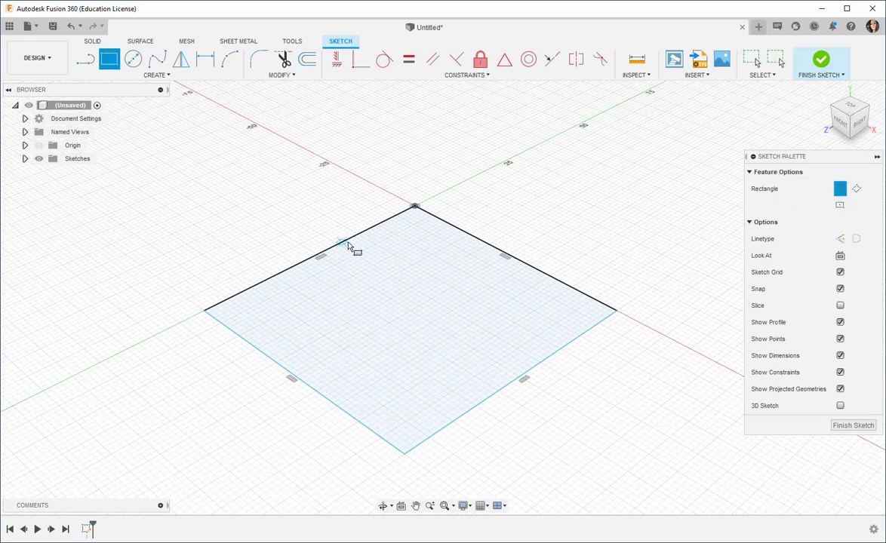
pyautogui.press('Escape')
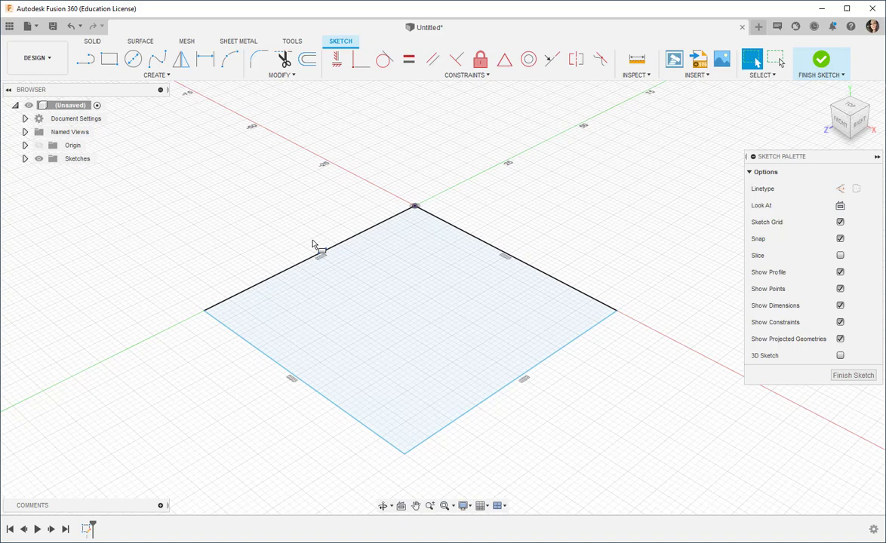
# Dimension the rectangle's top edge to 75 mm.
pyautogui.click(326, 254)
pyautogui.rightClick(326, 253)
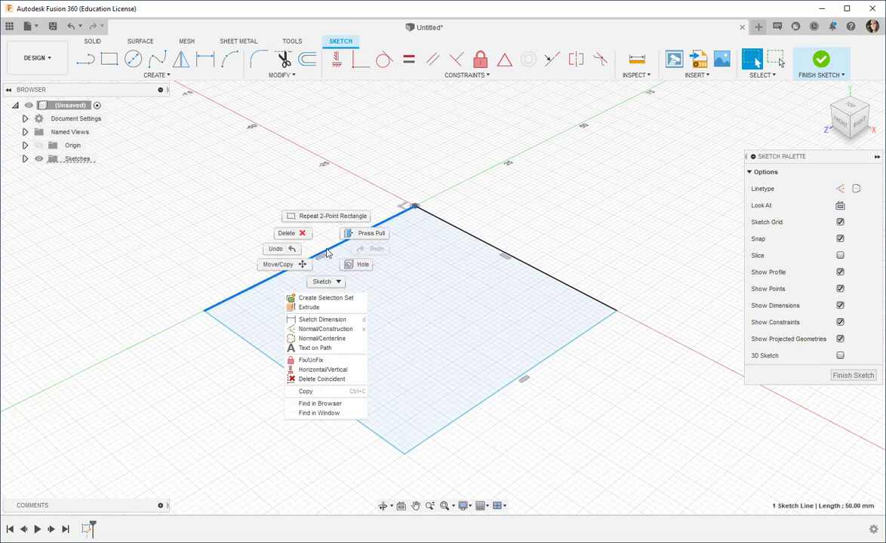
pyautogui.click(332, 319)
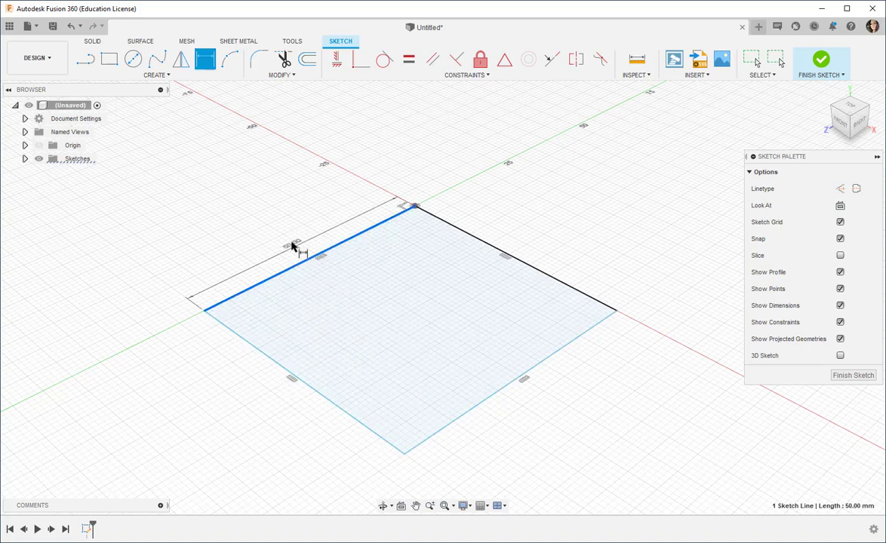
pyautogui.click(280, 239)
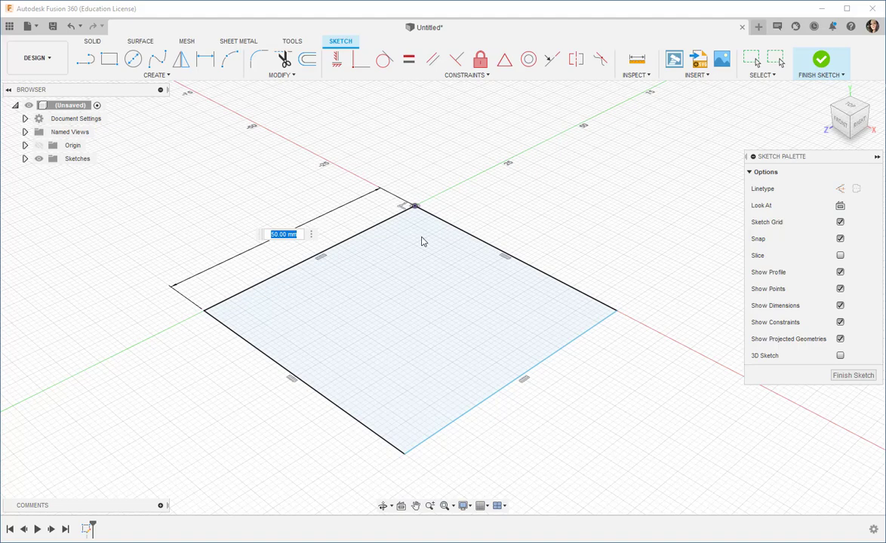
pyautogui.write('75')
pyautogui.press('Return')
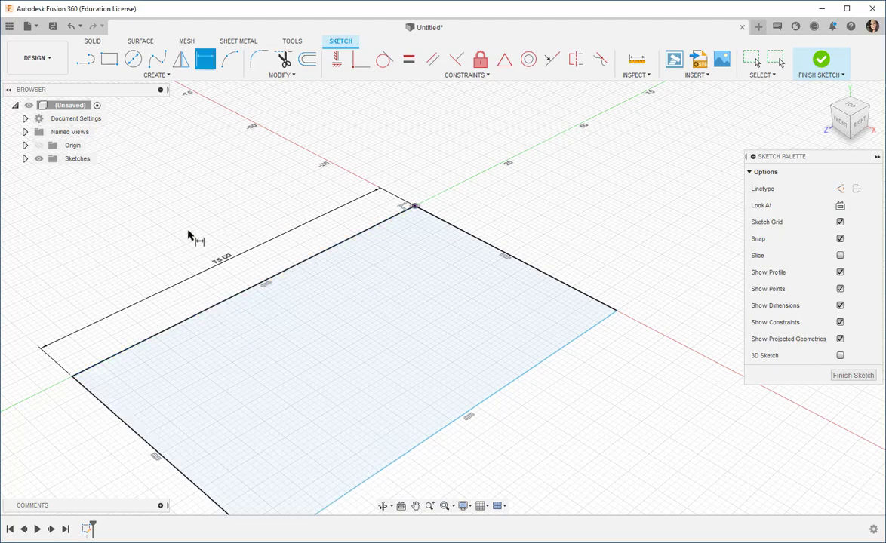
pyautogui.scroll(-2, 192, 235)
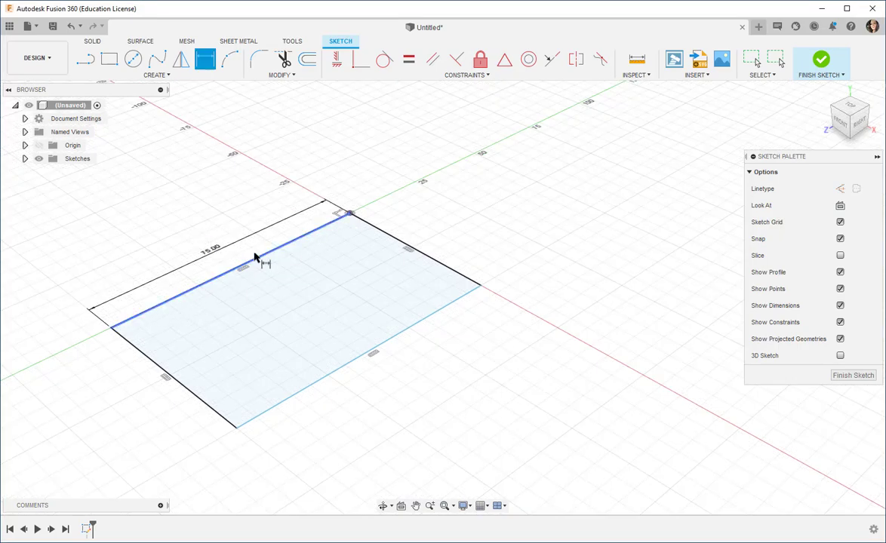
# Dimension the rectangle's left edge at 50 mm.
pyautogui.click(148, 360)
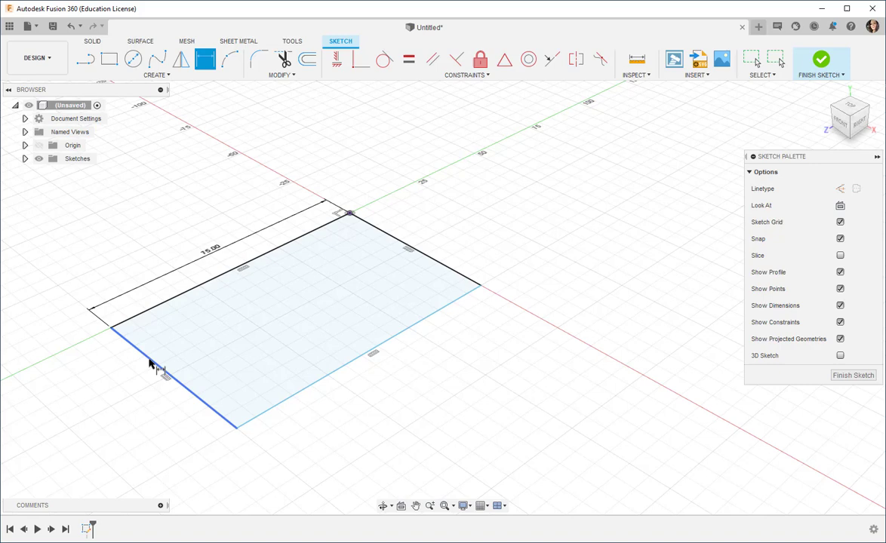
pyautogui.rightClick(150, 364)
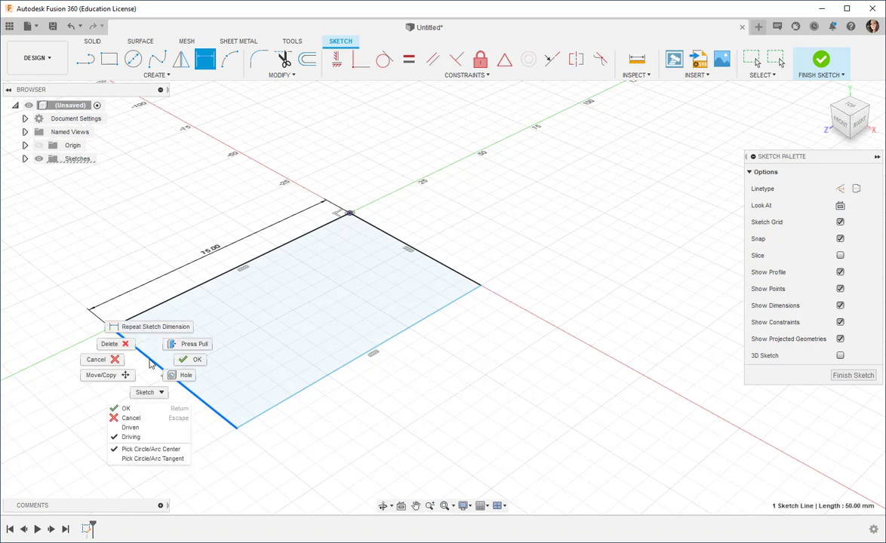
pyautogui.click(155, 327)
pyautogui.click(155, 362)
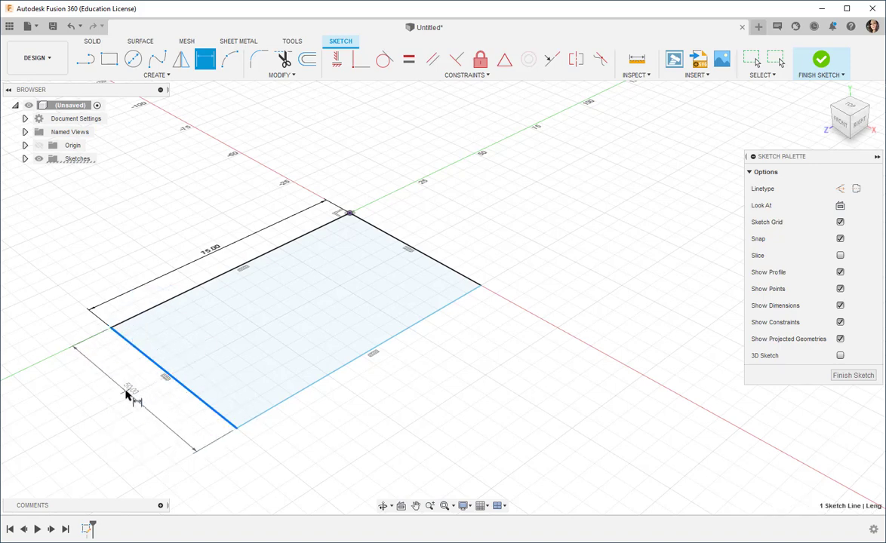
pyautogui.click(127, 394)
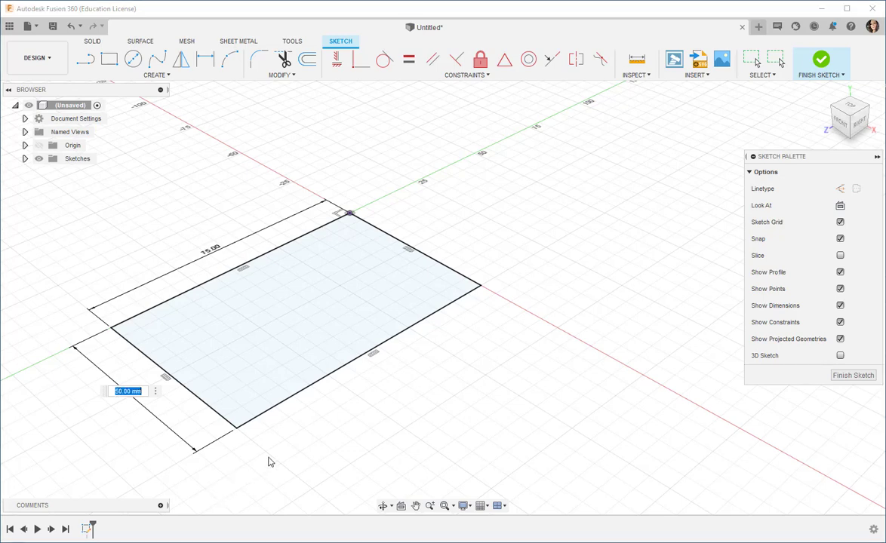
pyautogui.press('Return')
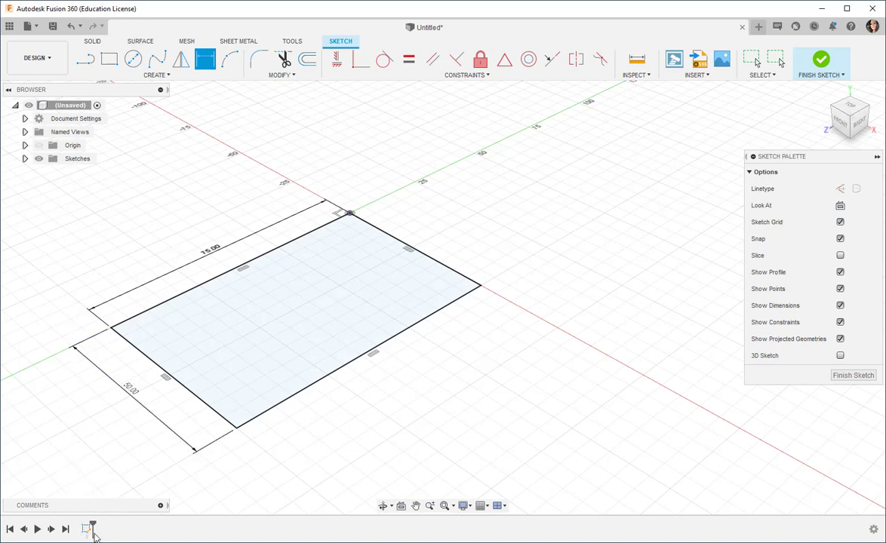
# Finish the sketch, press-pull the profile 18.377 mm into a new body, and show Sketch2.
pyautogui.click(851, 375)
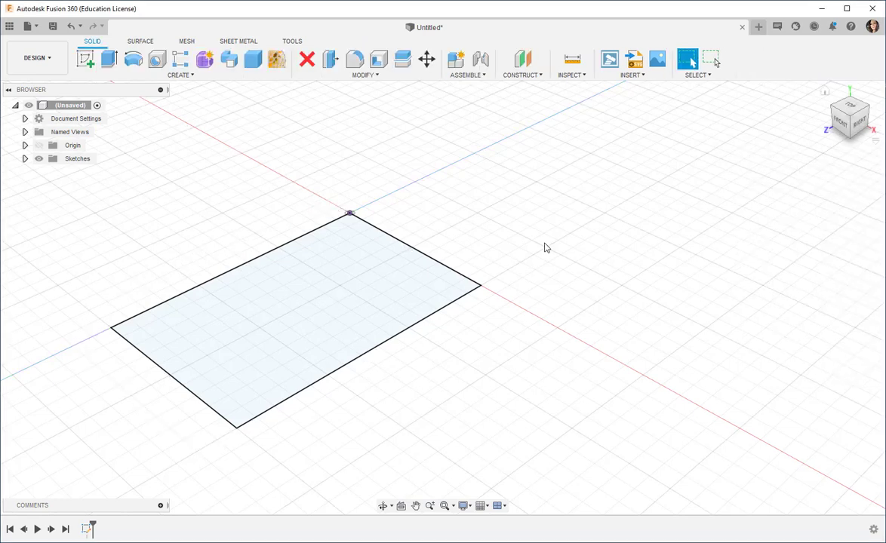
pyautogui.click(290, 311)
pyautogui.rightClick(291, 310)
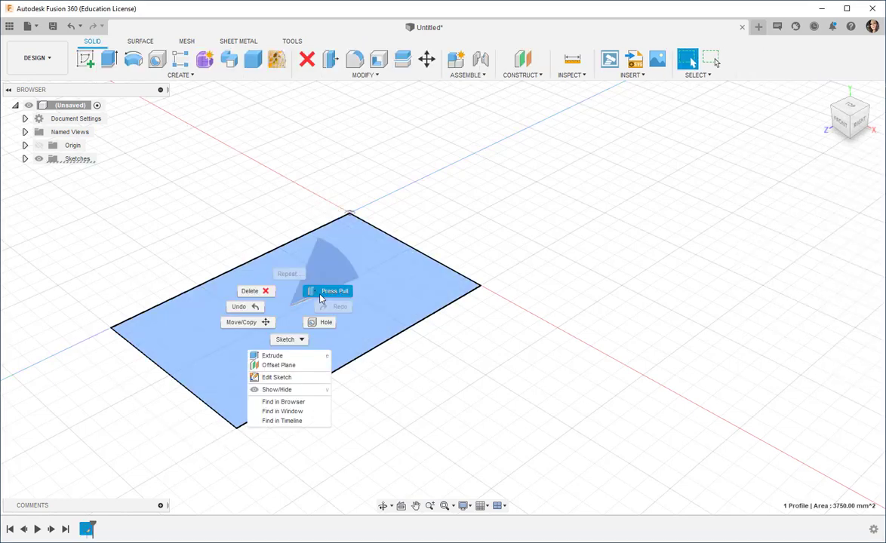
pyautogui.click(320, 294)
pyautogui.moveTo(299, 294); pyautogui.dragTo(294, 232)
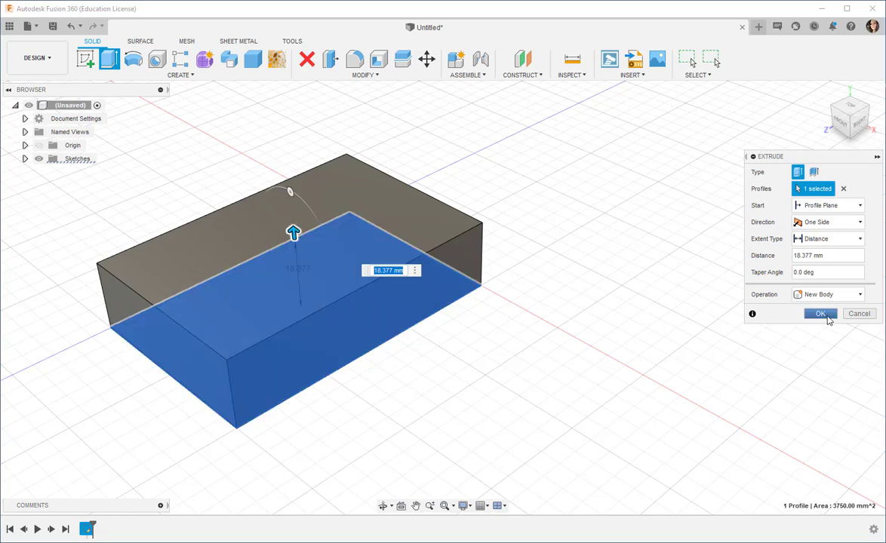
pyautogui.click(820, 313)
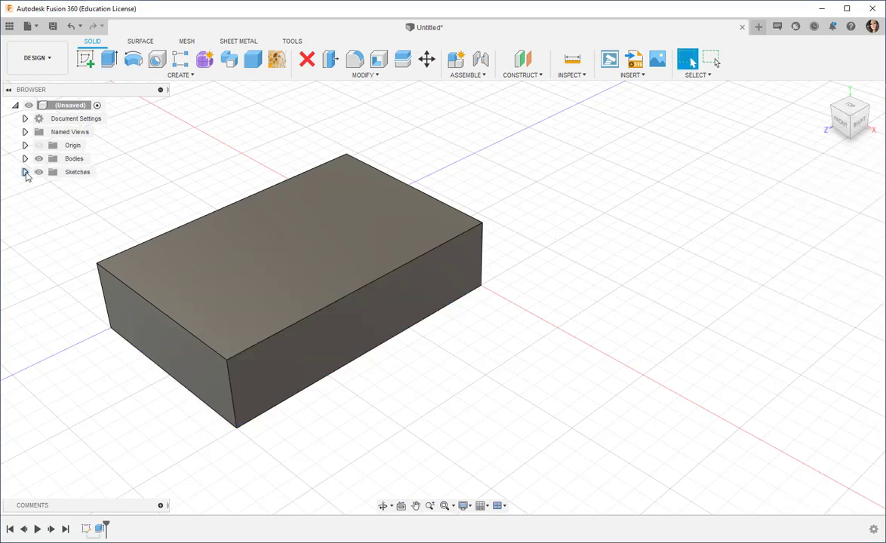
pyautogui.click(25, 173)
pyautogui.click(47, 186)
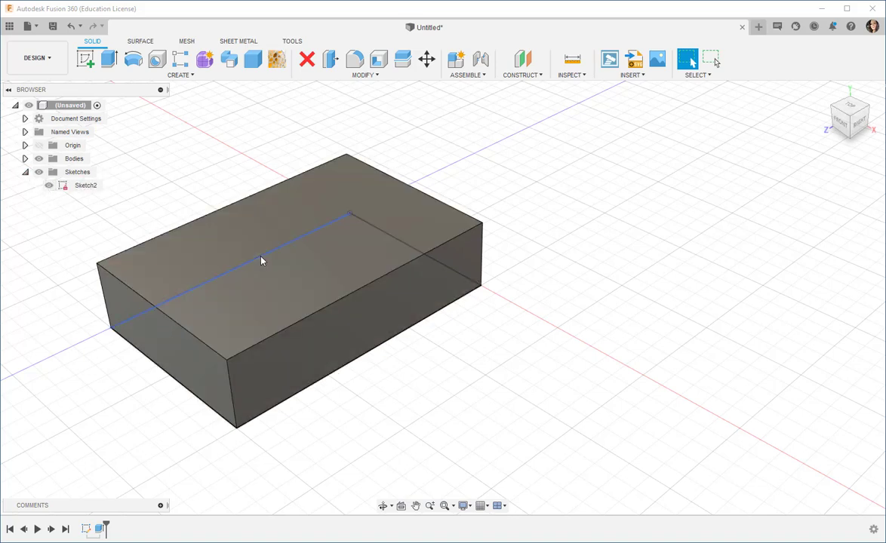
# With the body hidden, edit Sketch2 to change the 75 mm side to 50 mm, then show the box.
pyautogui.click(39, 159)
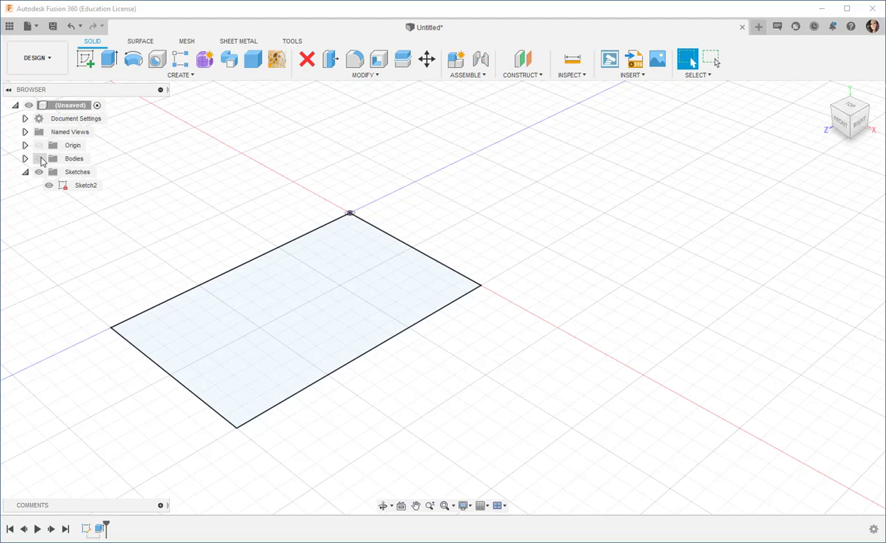
pyautogui.click(249, 264)
pyautogui.rightClick(249, 264)
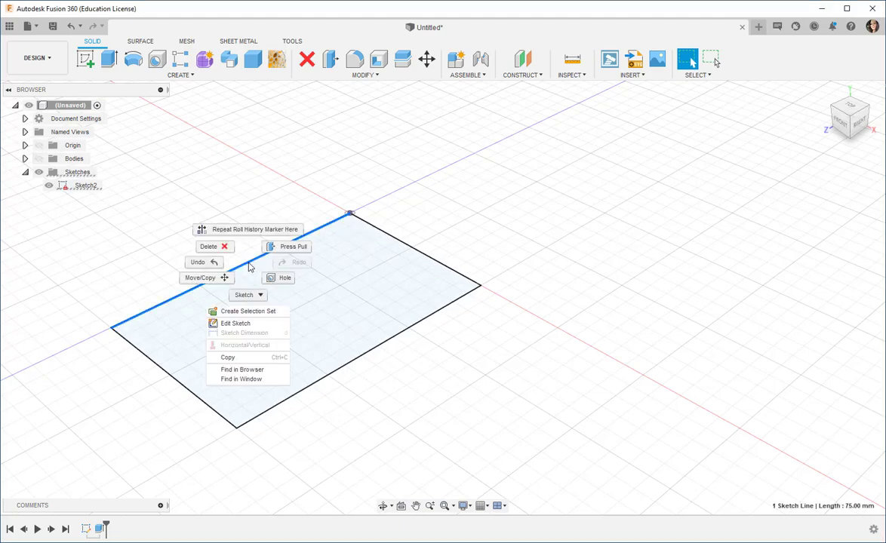
pyautogui.click(261, 324)
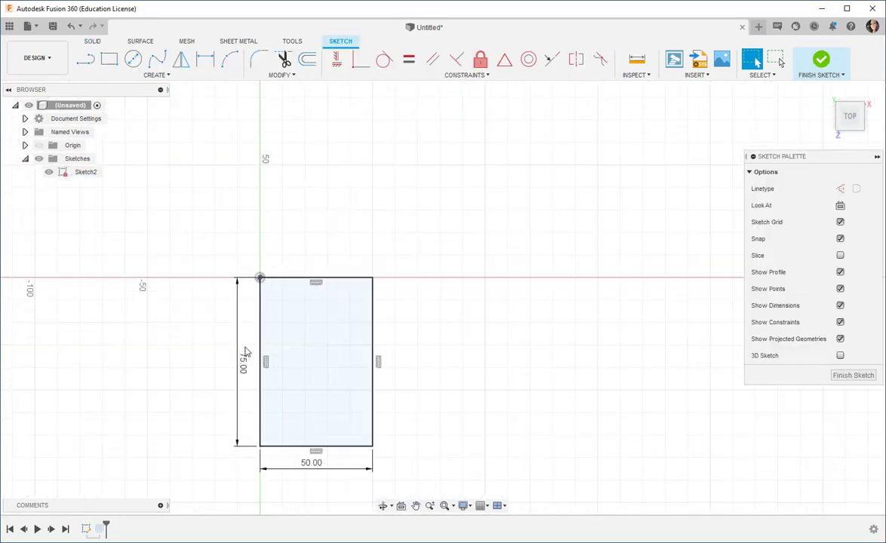
pyautogui.doubleClick(243, 363)
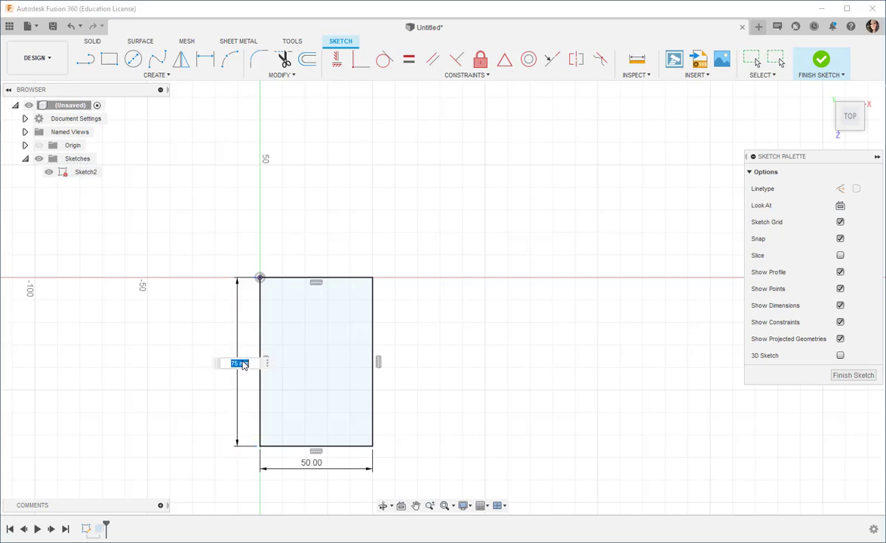
pyautogui.write('50')
pyautogui.click(853, 375)
pyautogui.click(38, 158)
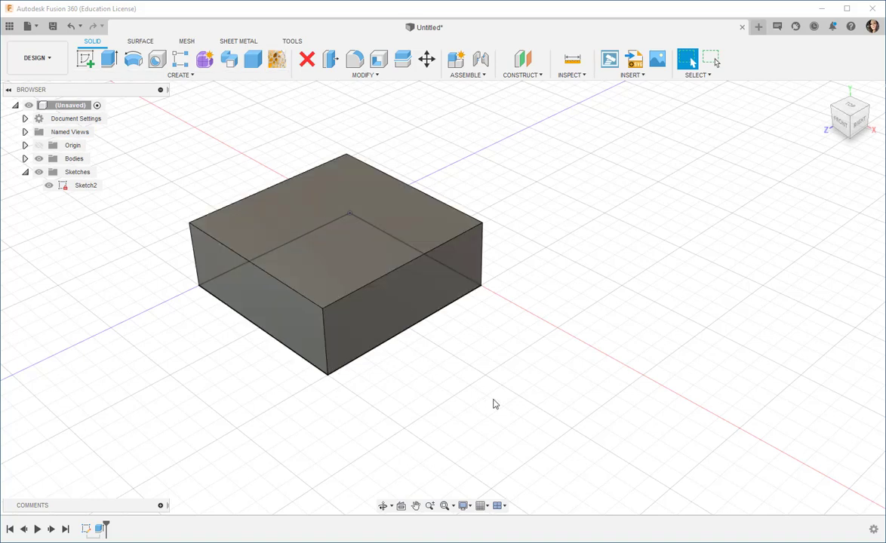
pyautogui.moveTo(533, 262); pyautogui.dragTo(609, 271, button='middle')
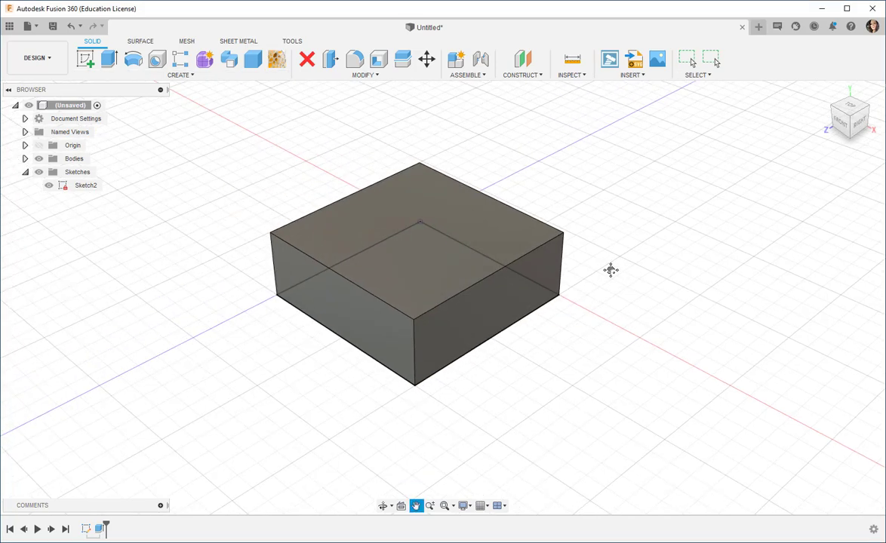
# Switch the root component to Do not capture Design History and confirm the warning.
pyautogui.rightClick(66, 108)
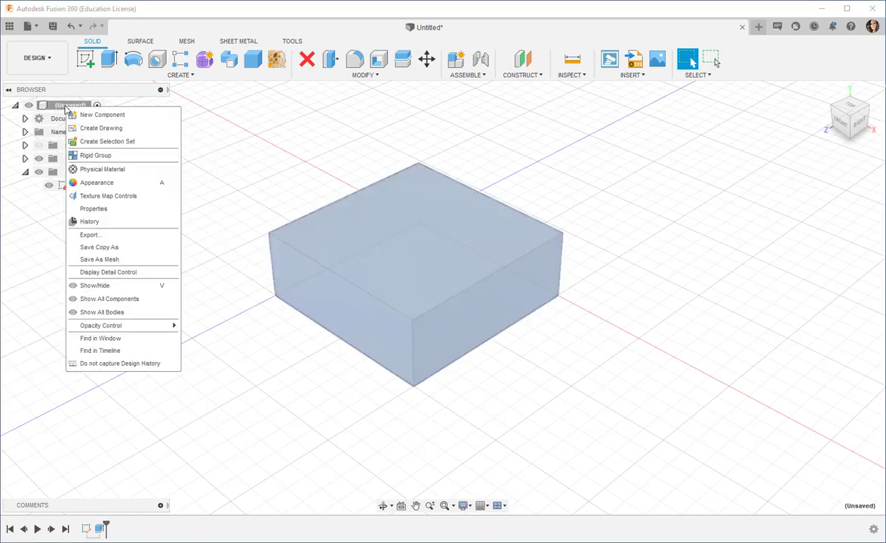
pyautogui.click(126, 364)
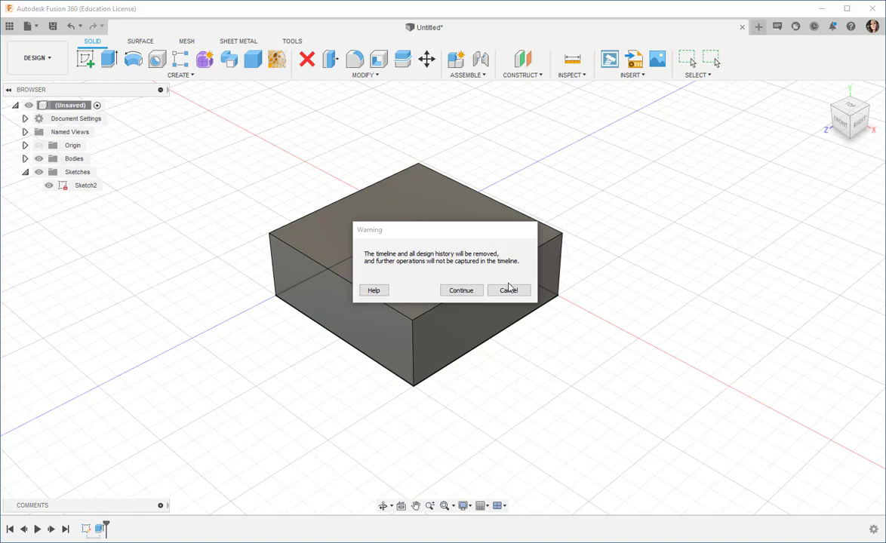
pyautogui.click(465, 292)
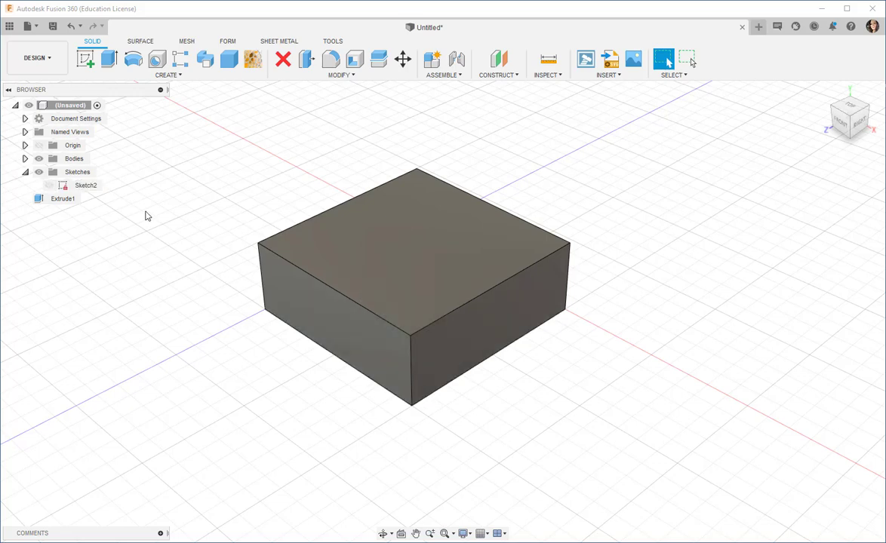
# With the body hidden, edit Sketch2 to change the 50 mm vertical side to 75 mm.
pyautogui.click(40, 160)
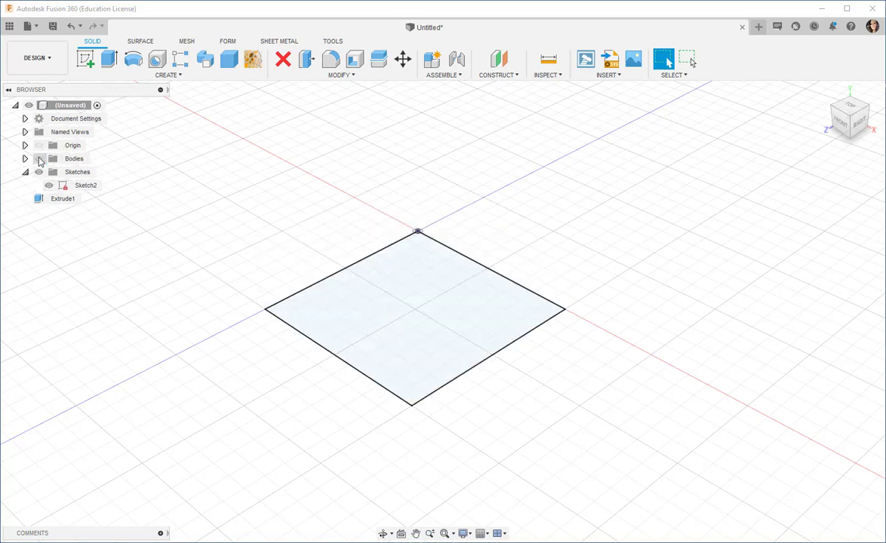
pyautogui.rightClick(382, 255)
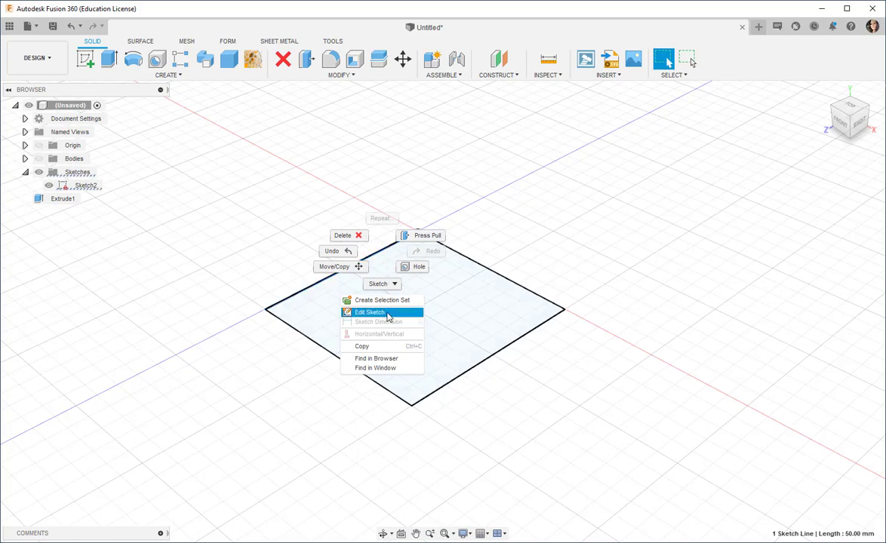
pyautogui.click(387, 312)
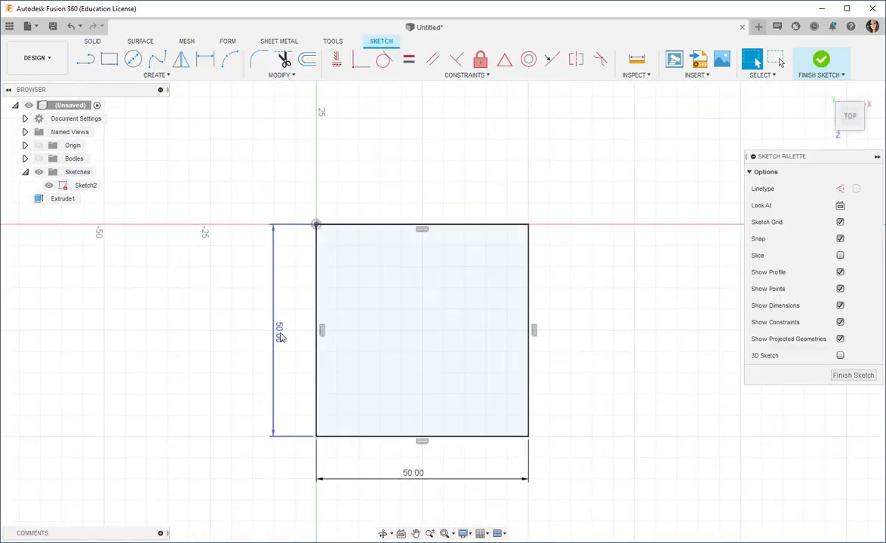
pyautogui.doubleClick(279, 332)
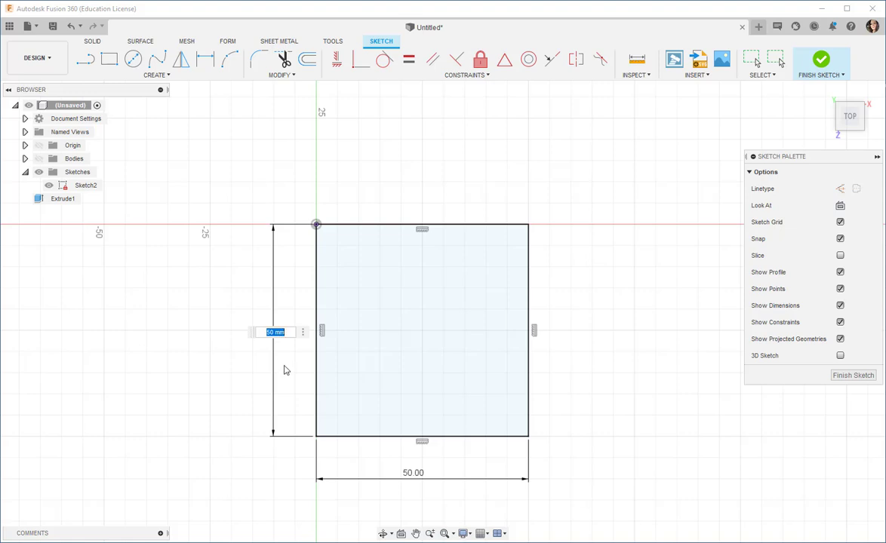
pyautogui.write('75')
pyautogui.hotkey('ctrl', 'a')
pyautogui.click(853, 375)
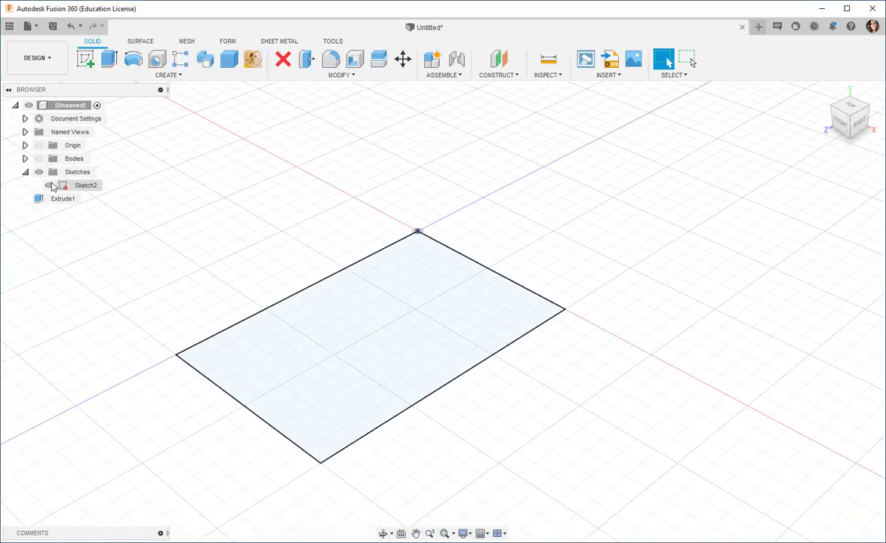
pyautogui.click(53, 159)
# Show the Bodies folder, revealing the box still at 50×50 mm.
pyautogui.click(39, 159)
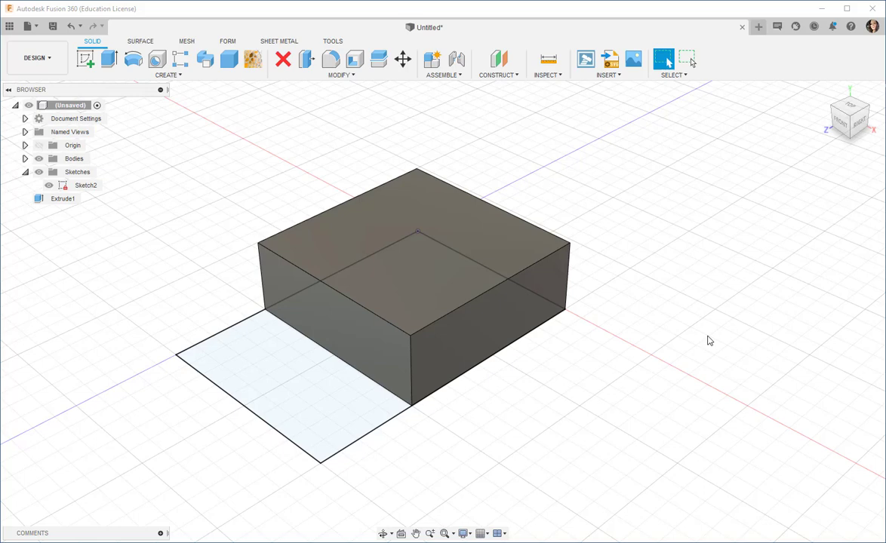
# Turn Capture Design History back on for the root component.
pyautogui.scroll(-3, 707, 293)
pyautogui.scroll(1, 377, 200)
pyautogui.rightClick(67, 107)
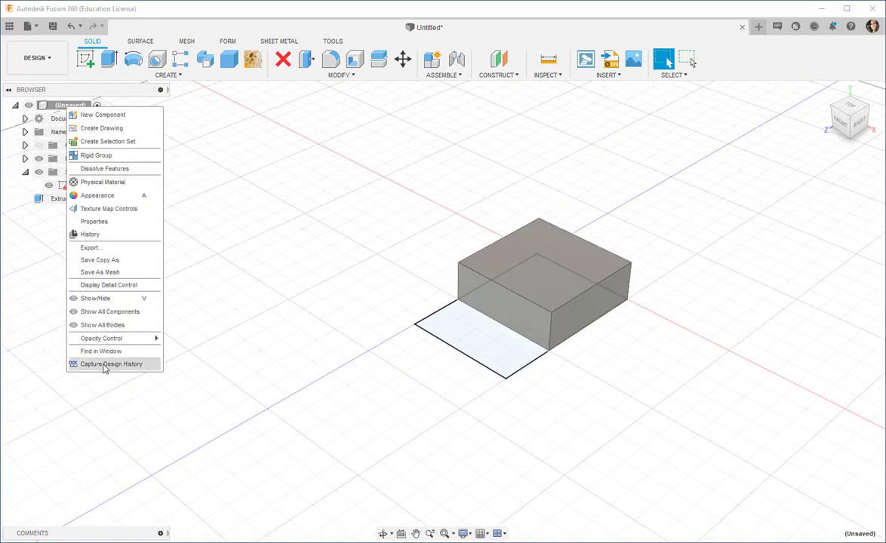
pyautogui.click(105, 366)
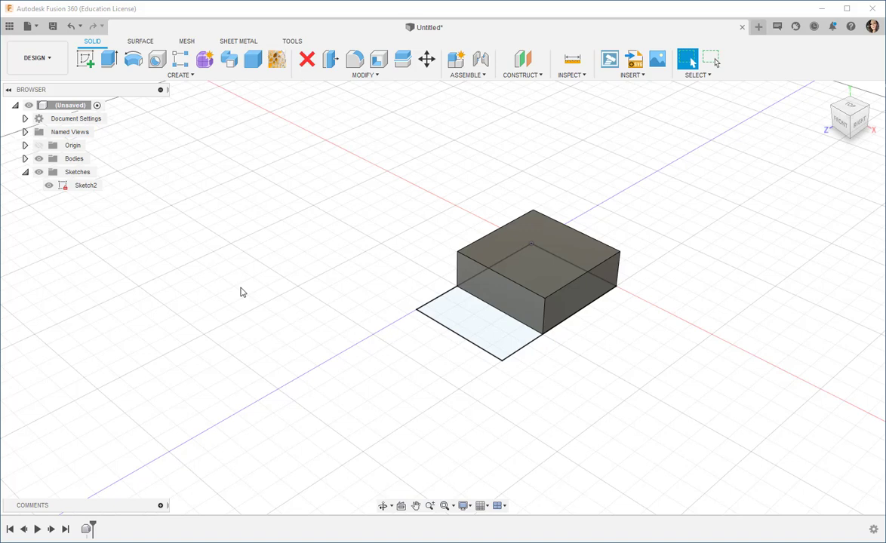
# Window-select the box and Sketch2 together.
pyautogui.moveTo(241, 292); pyautogui.dragTo(150, 310, button='middle')
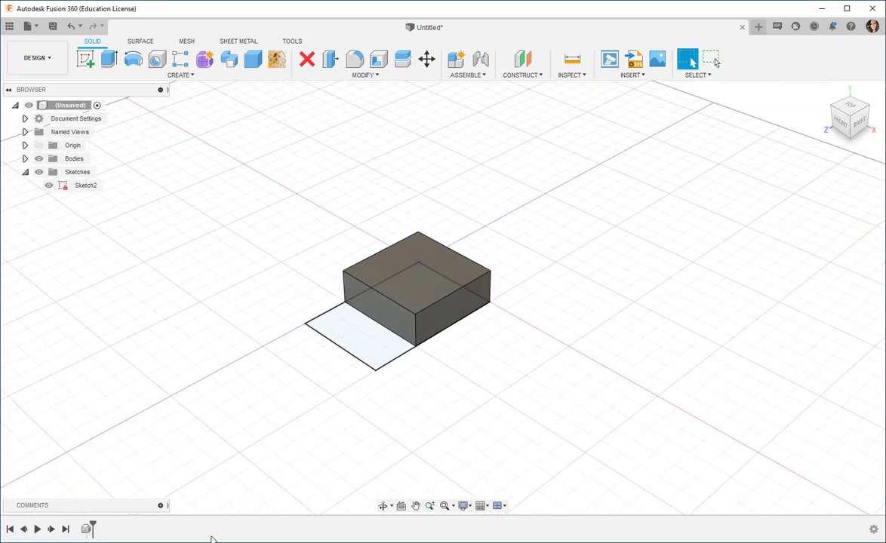
pyautogui.scroll(1, 300, 235)
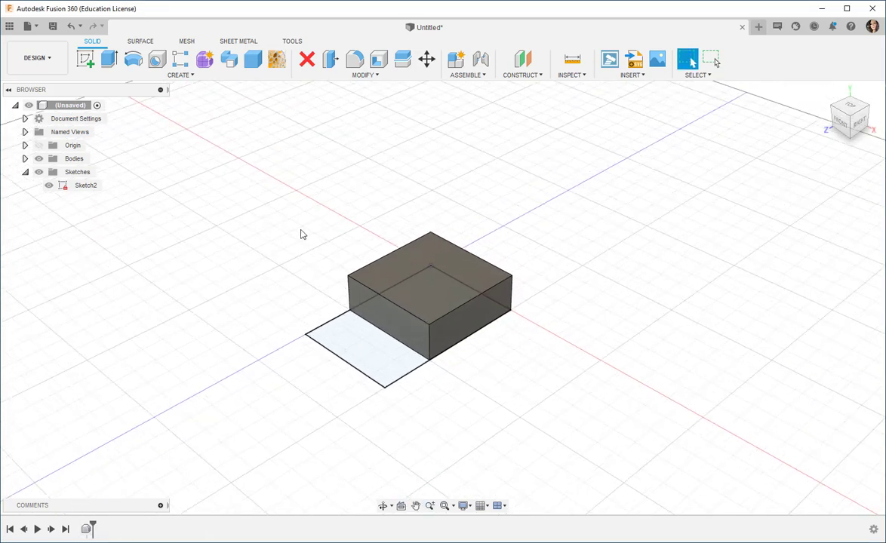
pyautogui.moveTo(218, 175)
pyautogui.mouseDown()
pyautogui.moveTo(273, 205)
pyautogui.moveTo(560, 431)
pyautogui.mouseUp()
# Delete the old box and sketch, then sketch a 50 mm square from the origin on the XZ plane.
pyautogui.press('Delete')
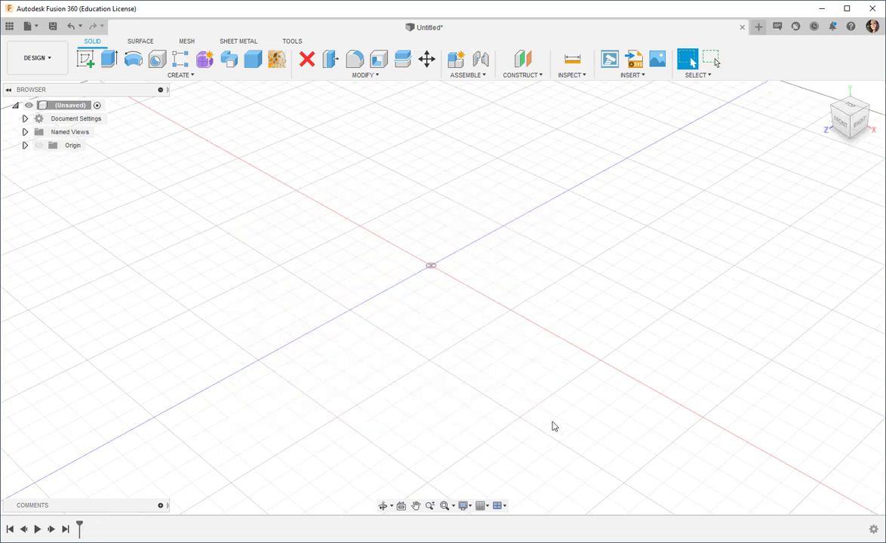
pyautogui.click(146, 42)
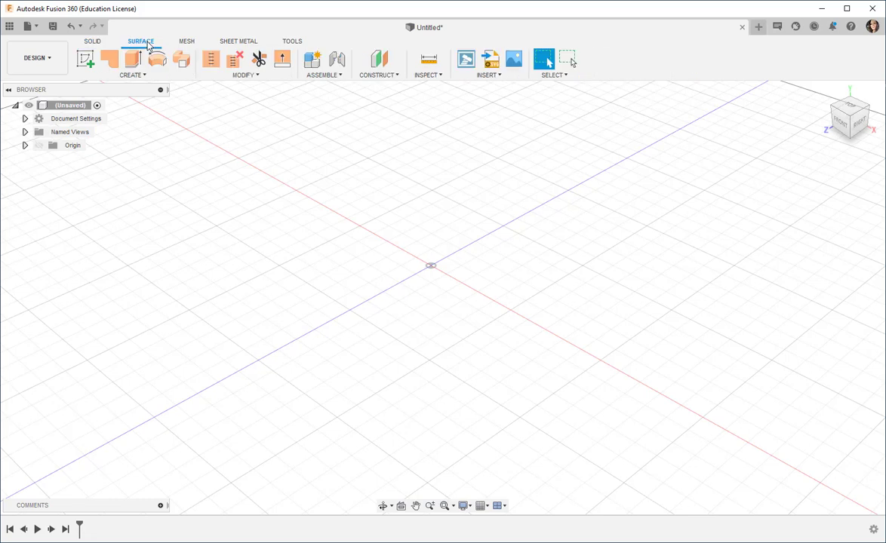
pyautogui.click(92, 67)
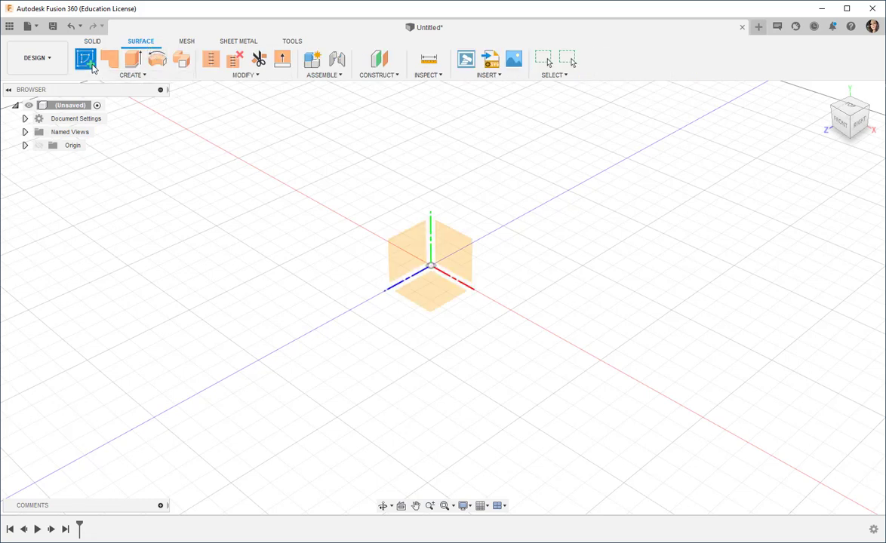
pyautogui.click(434, 296)
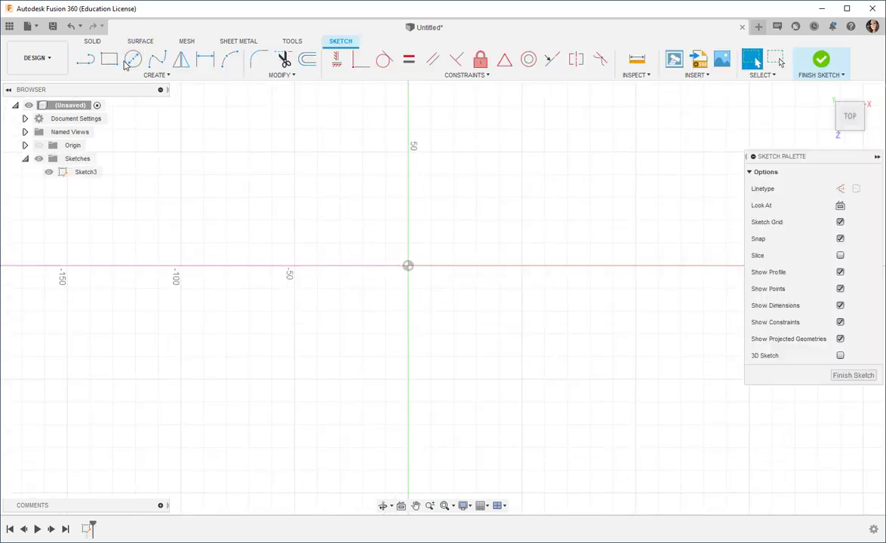
pyautogui.press('r')
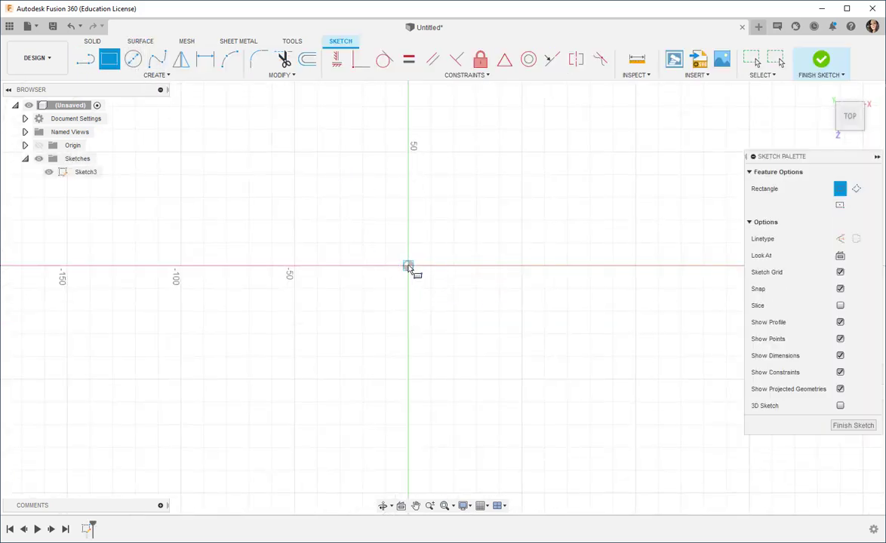
pyautogui.click(407, 266)
pyautogui.click(521, 379)
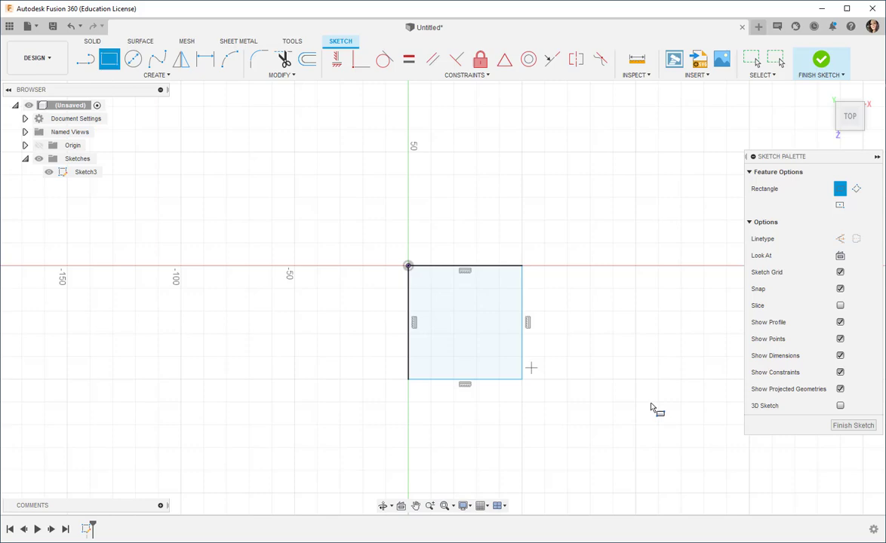
pyautogui.click(853, 426)
# Press Pull the square up about 42 mm into a new solid body.
pyautogui.rightClick(421, 317)
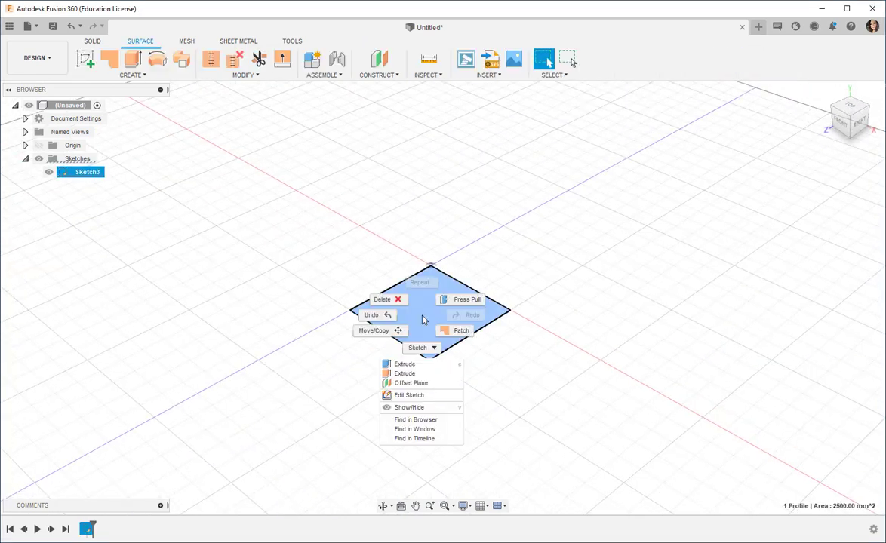
pyautogui.click(445, 306)
pyautogui.moveTo(429, 300); pyautogui.dragTo(428, 224)
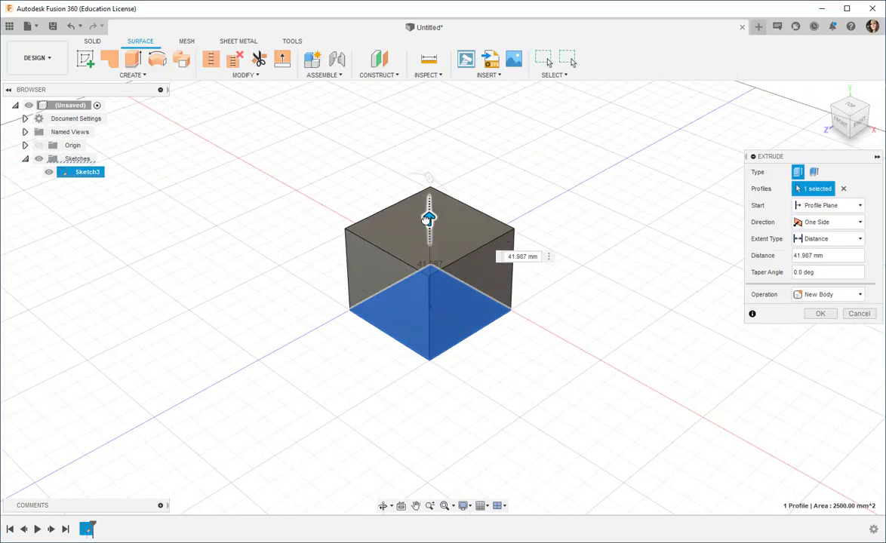
pyautogui.click(820, 313)
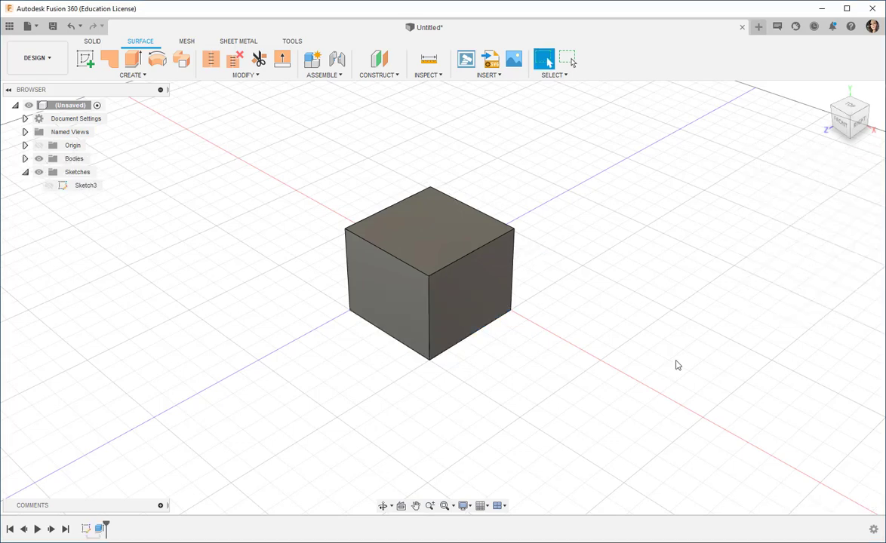
# Delete the box's top face to leave four open surface walls, then return to the home view.
pyautogui.moveTo(516, 337); pyautogui.dragTo(538, 360, button='middle')
pyautogui.scroll(2, 539, 366)
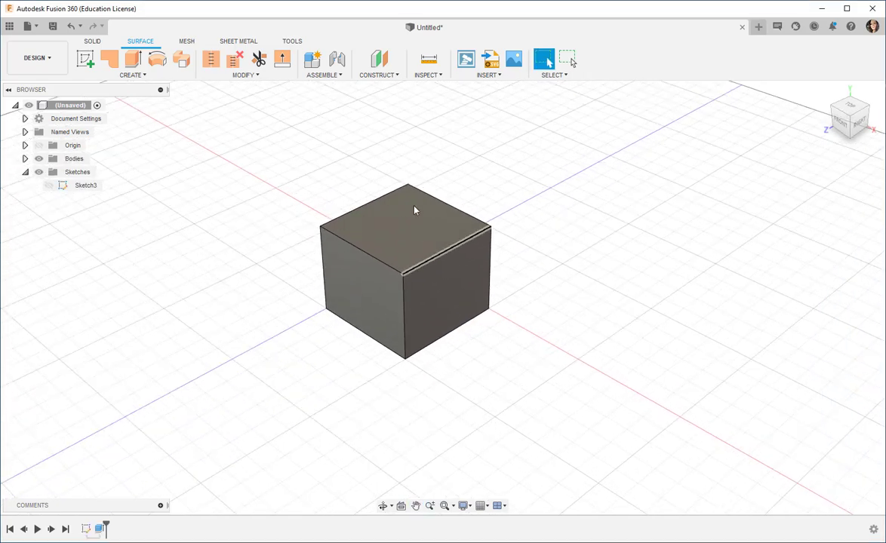
pyautogui.click(400, 230)
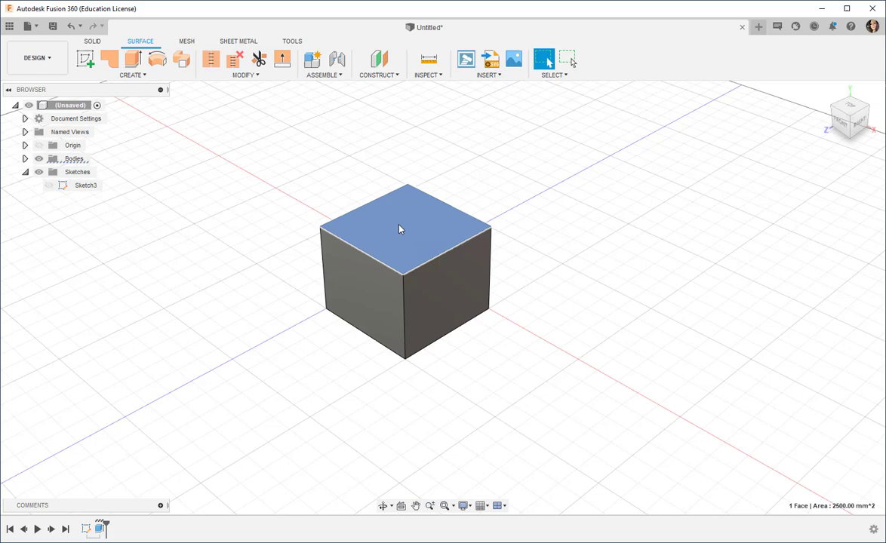
pyautogui.rightClick(399, 230)
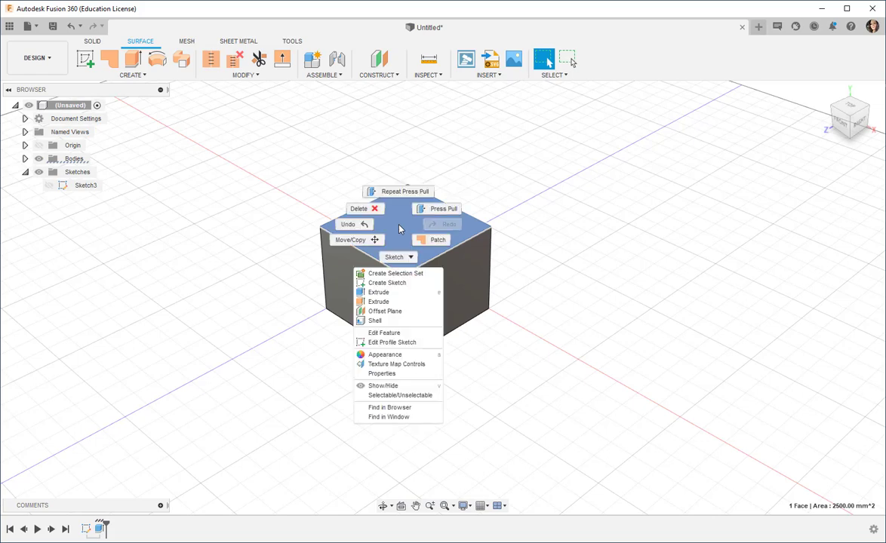
pyautogui.click(358, 209)
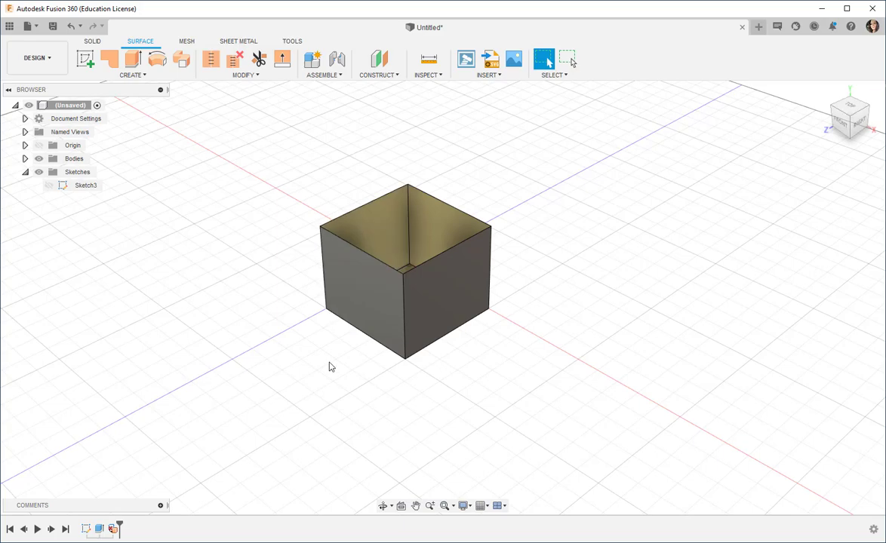
pyautogui.keyDown('shift'); pyautogui.moveTo(334, 368); pyautogui.dragTo(338, 390, button='middle'); pyautogui.keyUp('shift')
pyautogui.press('Escape')
pyautogui.press('F6')
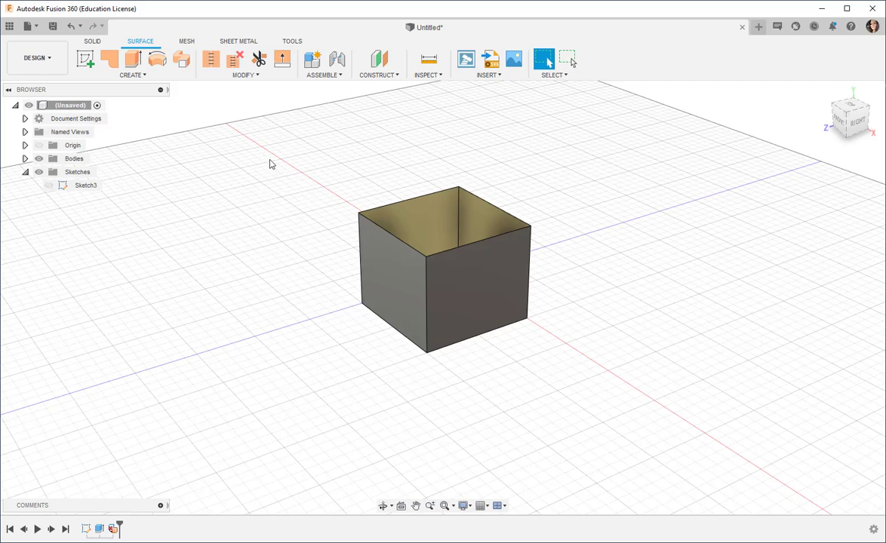
# Delete the open box, then place a 100 × 100 mm, about 63.6 mm tall T-spline Box at the origin.
pyautogui.moveTo(270, 164); pyautogui.dragTo(627, 390)
pyautogui.press('Delete')
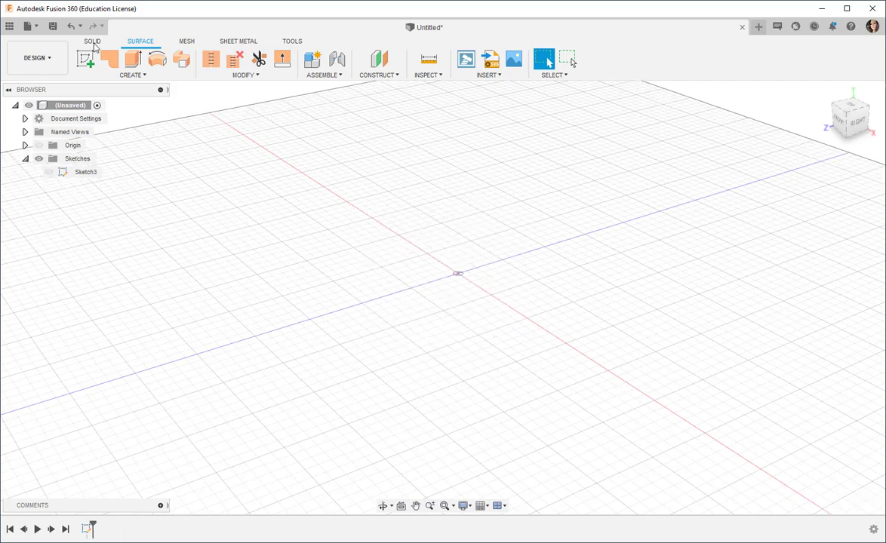
pyautogui.click(92, 40)
pyautogui.click(206, 61)
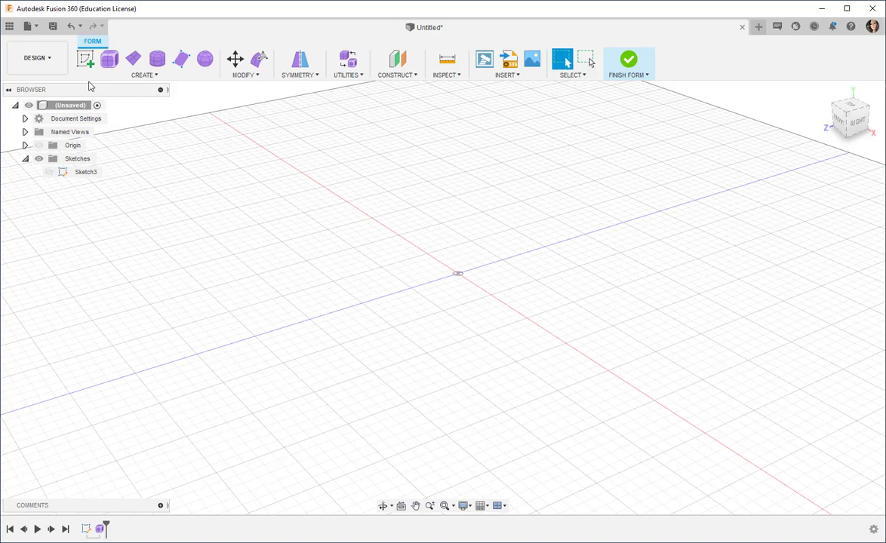
pyautogui.click(109, 59)
pyautogui.click(458, 295)
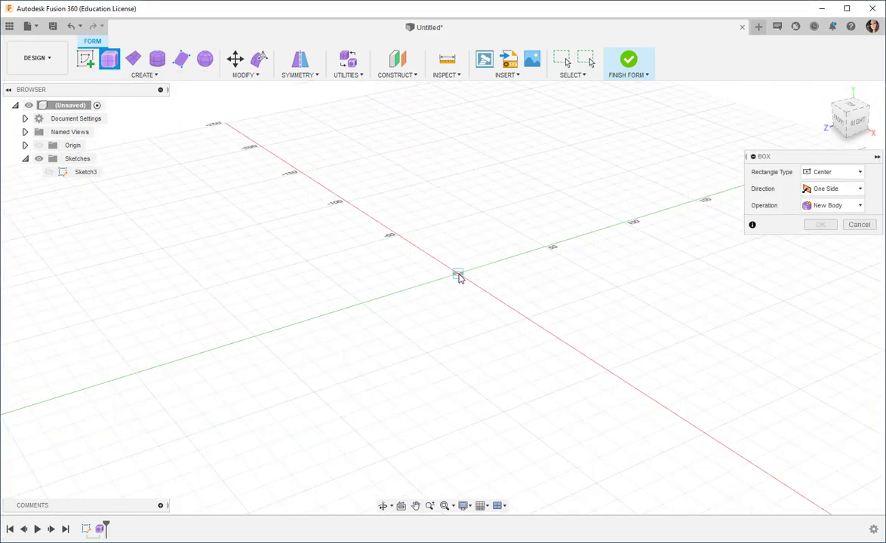
pyautogui.click(458, 274)
pyautogui.click(615, 291)
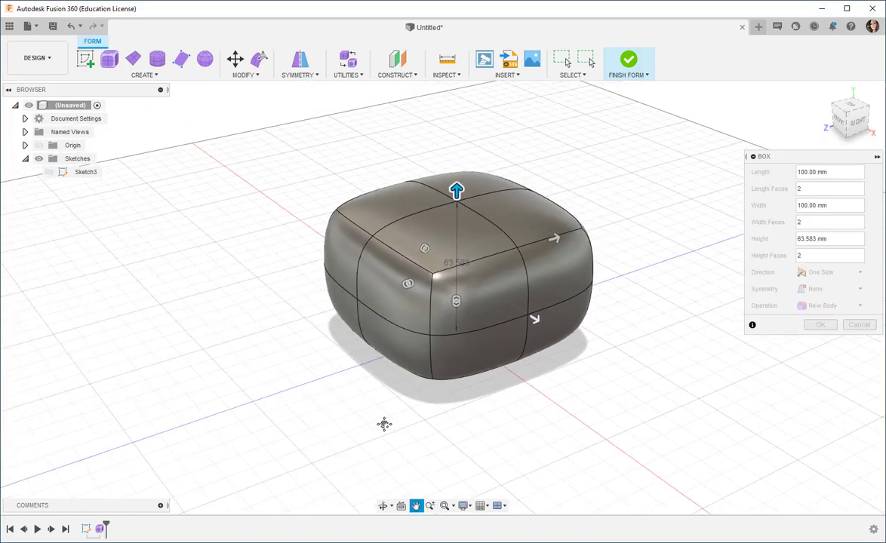
# Confirm the T-spline box and delete its top centre face, leaving a hole.
pyautogui.click(820, 324)
pyautogui.click(455, 229)
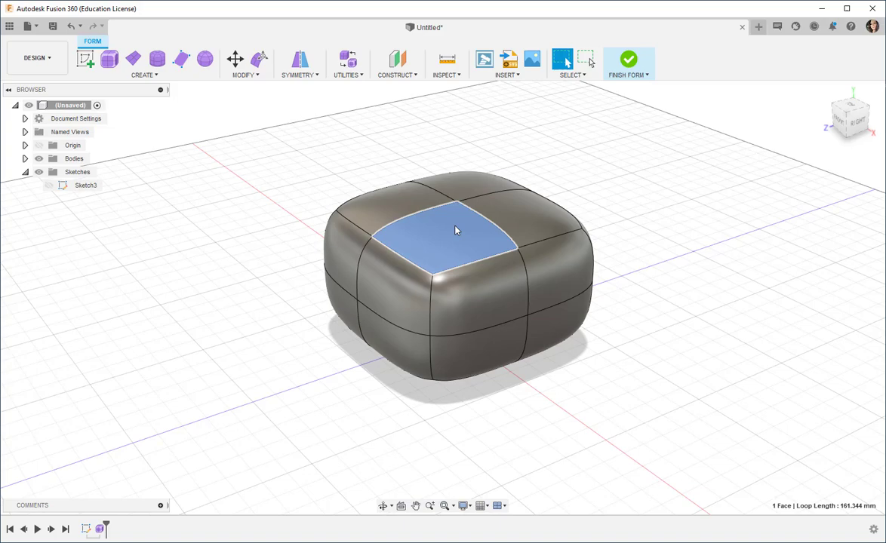
pyautogui.press('Delete')
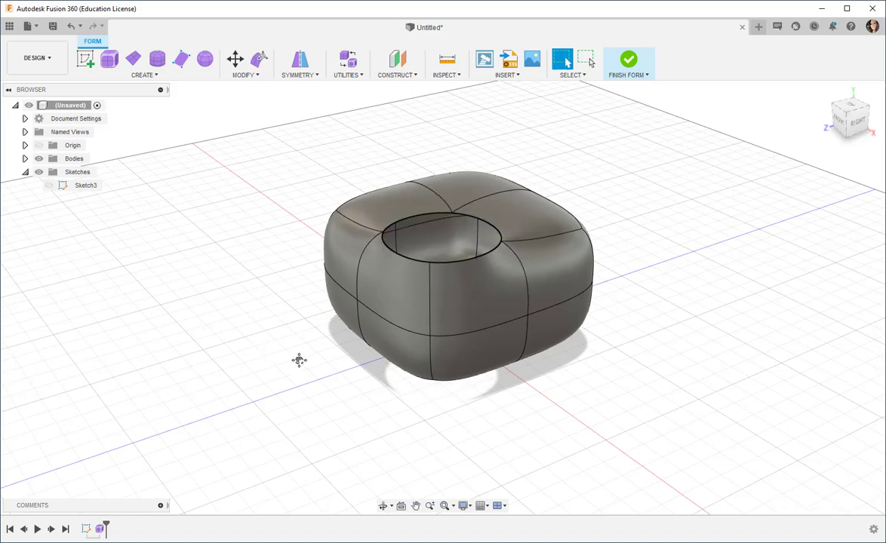
pyautogui.keyDown('shift'); pyautogui.moveTo(298, 360); pyautogui.dragTo(251, 372, button='middle'); pyautogui.keyUp('shift')
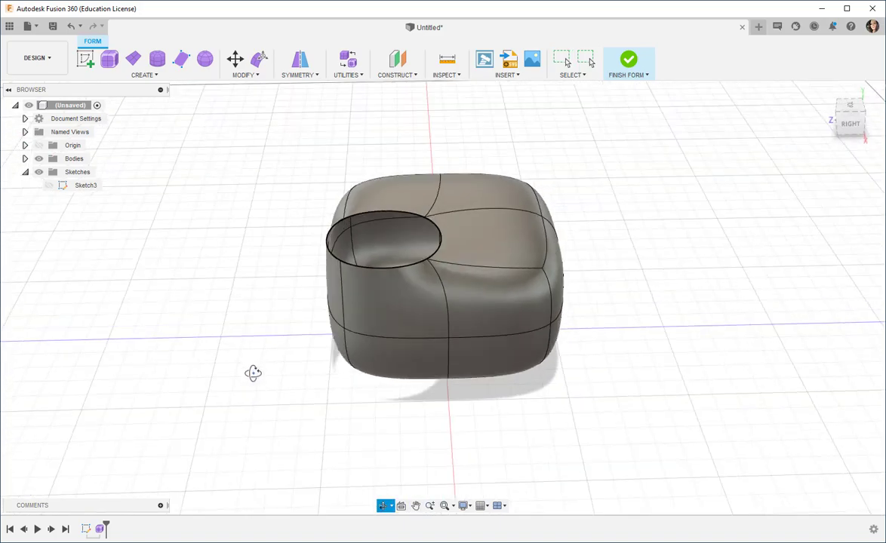
# Use Edit Form to pull the front right side face outward into a tapered nose.
pyautogui.click(486, 273)
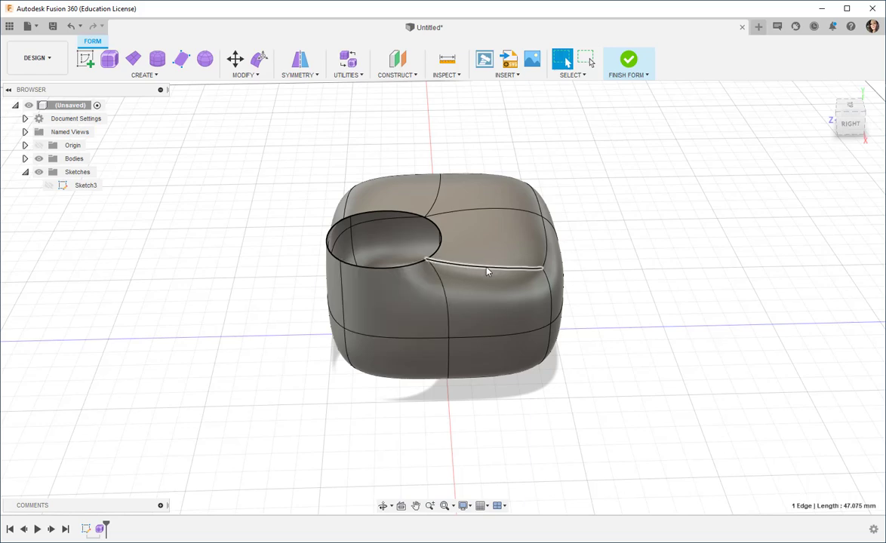
pyautogui.click(491, 295)
pyautogui.rightClick(491, 296)
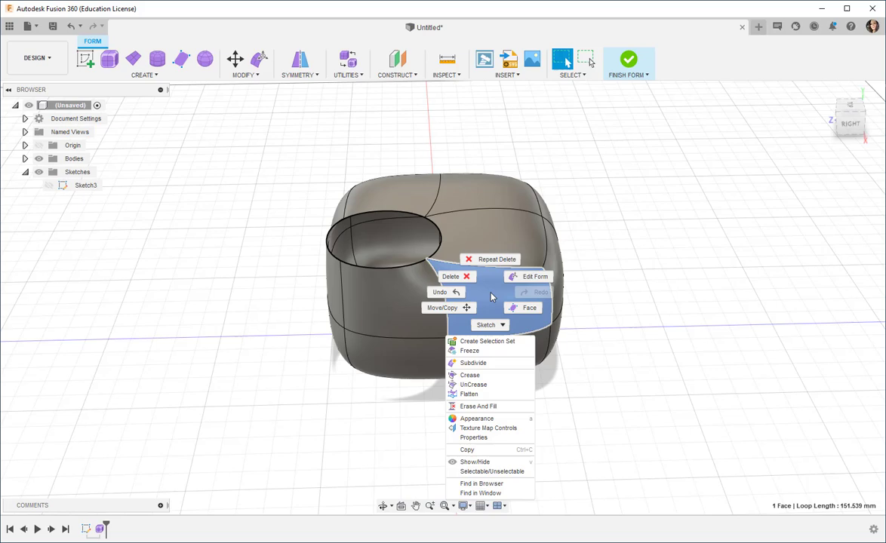
pyautogui.click(533, 277)
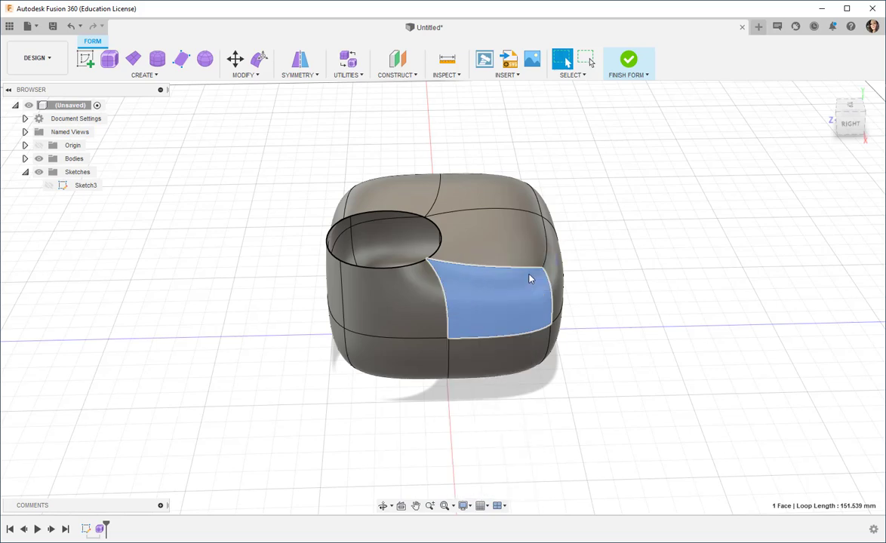
pyautogui.moveTo(495, 315); pyautogui.dragTo(625, 368)
pyautogui.click(820, 335)
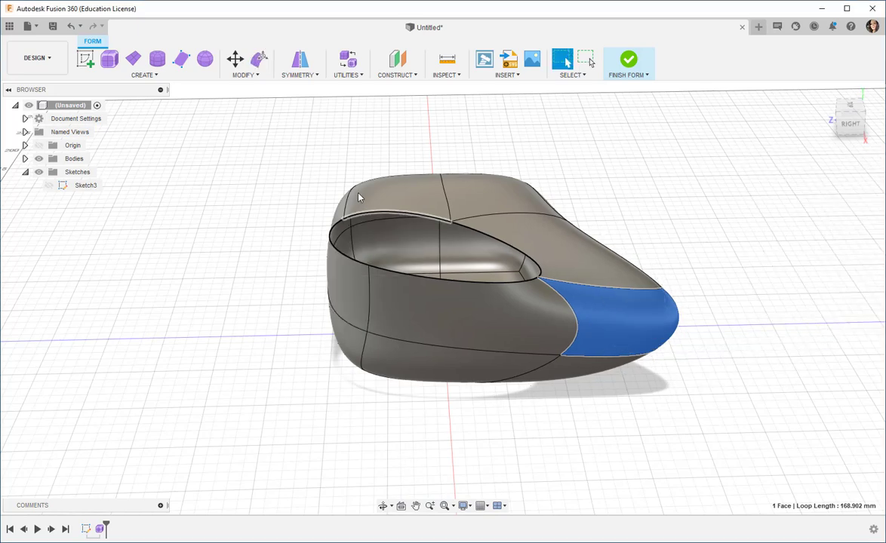
# Close the top hole with Fill Hole on its rim edge, then select the whole body.
pyautogui.click(259, 78)
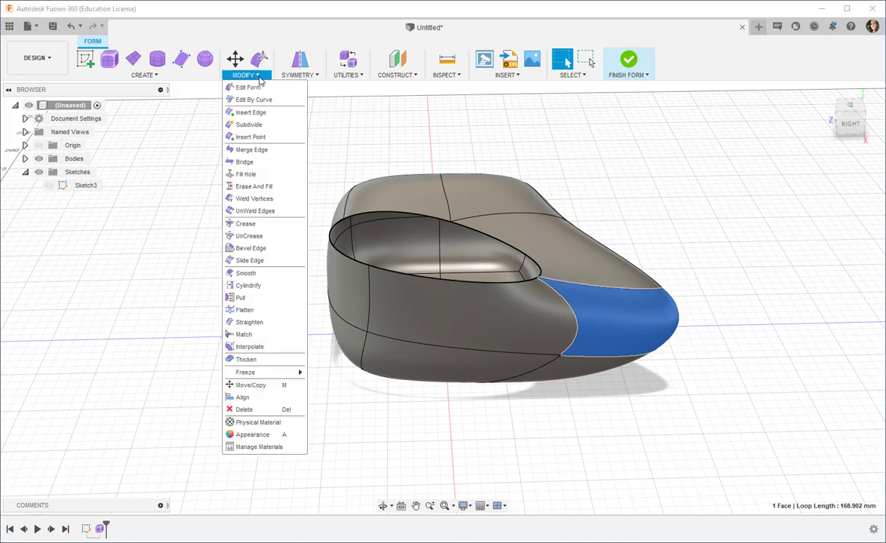
pyautogui.click(264, 174)
pyautogui.click(449, 212)
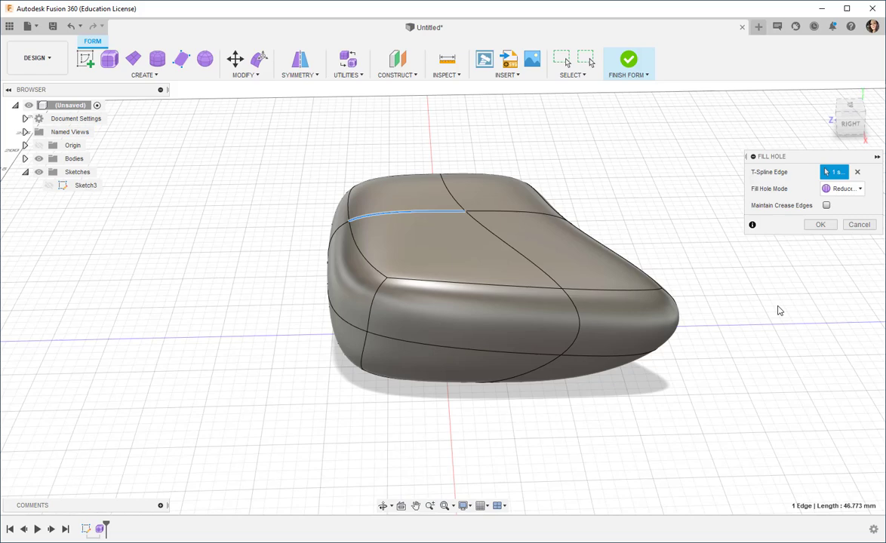
pyautogui.click(821, 225)
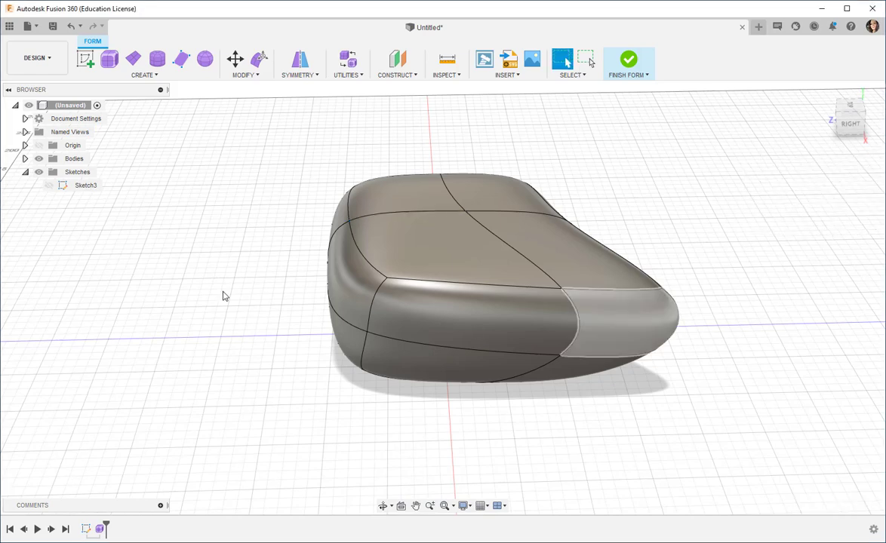
pyautogui.moveTo(194, 116); pyautogui.dragTo(754, 465)
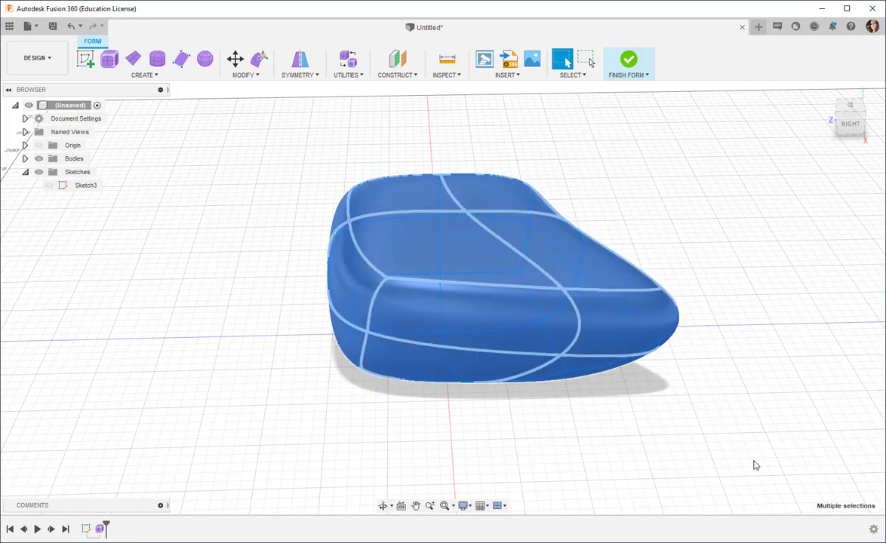
# Delete the sculpted body and switch to the Design workspace's Mesh tools.
pyautogui.press('Delete')
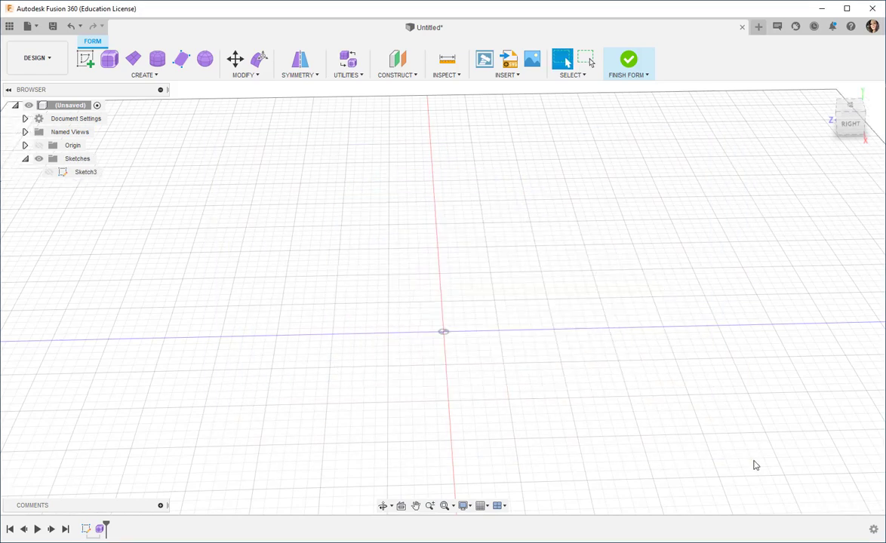
pyautogui.click(54, 60)
pyautogui.click(34, 90)
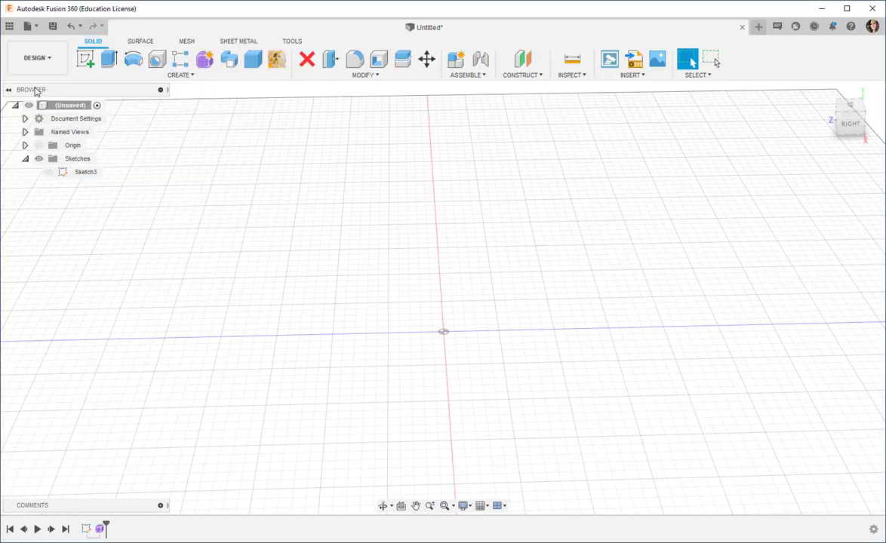
pyautogui.click(187, 43)
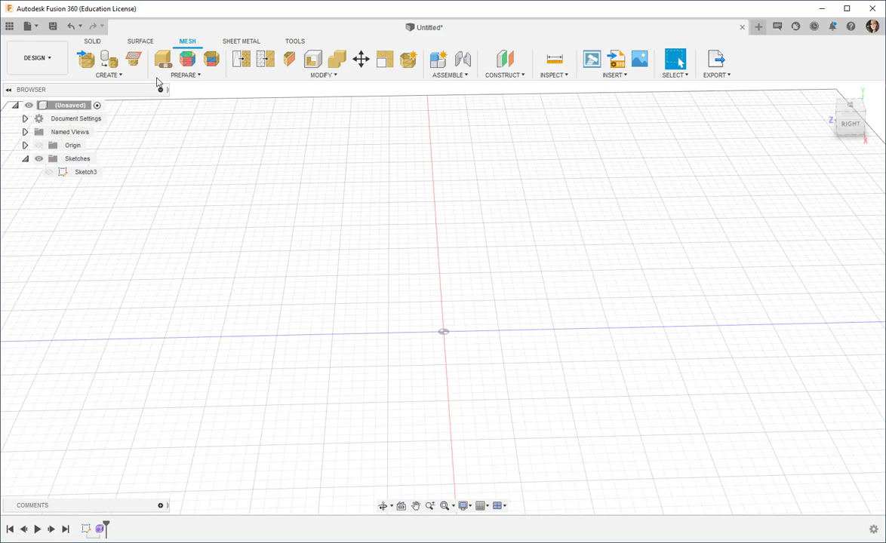
# Insert the LabradorLowPoly mesh, rotate it upright onto the ground grid, and finish direct editing.
pyautogui.click(117, 76)
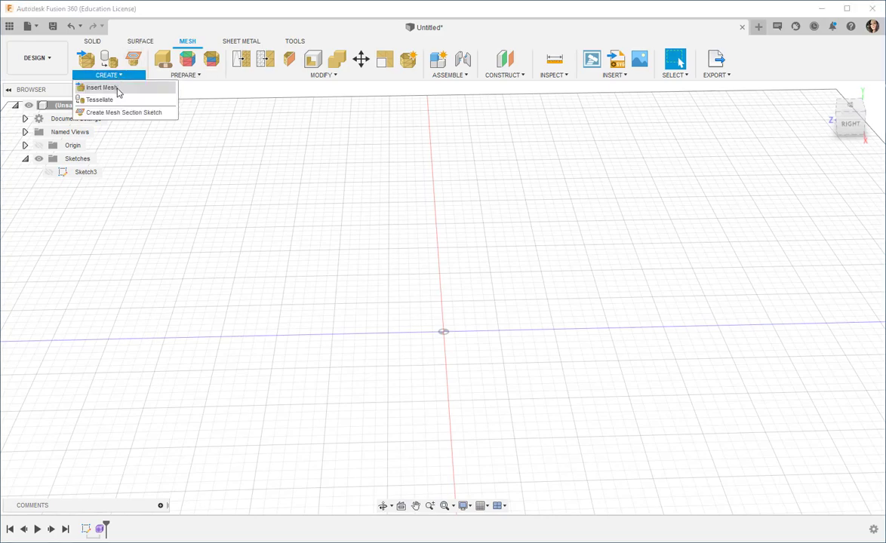
pyautogui.click(118, 88)
pyautogui.doubleClick(307, 186)
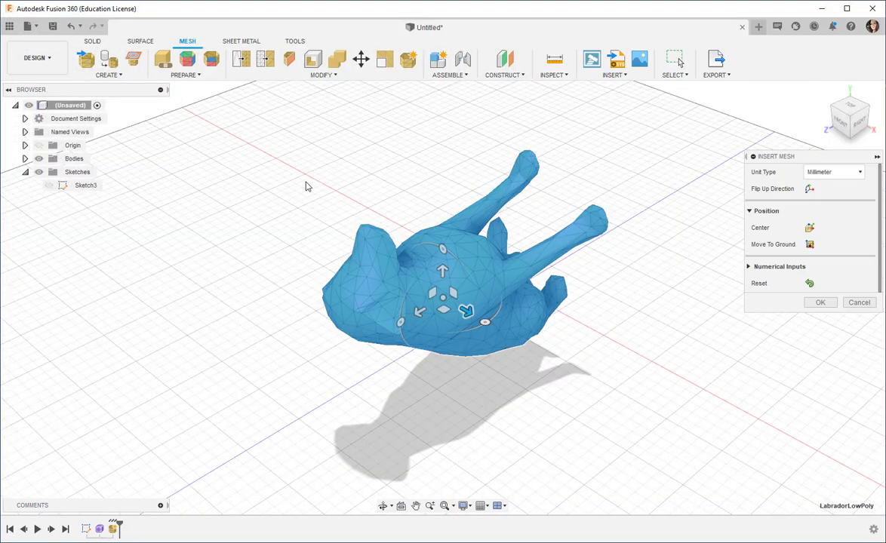
pyautogui.moveTo(401, 318); pyautogui.dragTo(411, 280)
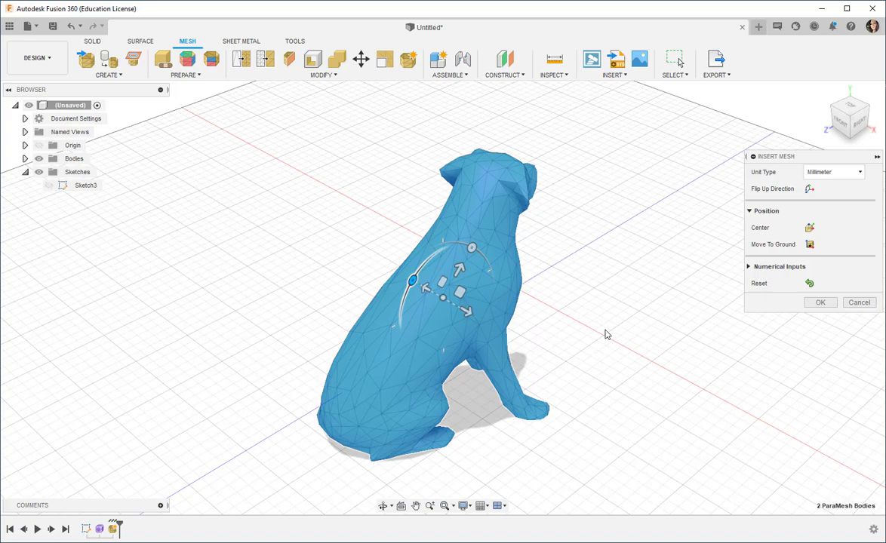
pyautogui.click(820, 302)
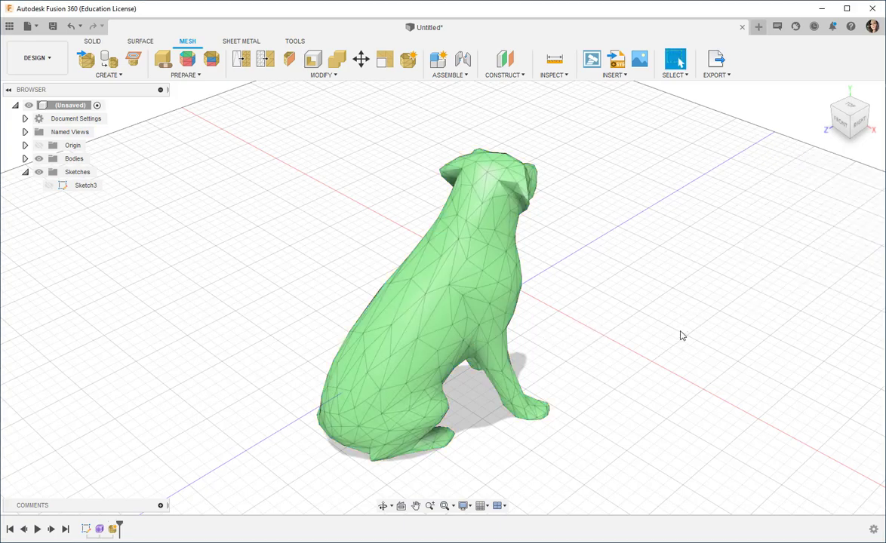
pyautogui.keyDown('shift'); pyautogui.moveTo(685, 338); pyautogui.dragTo(494, 326, button='middle'); pyautogui.keyUp('shift')
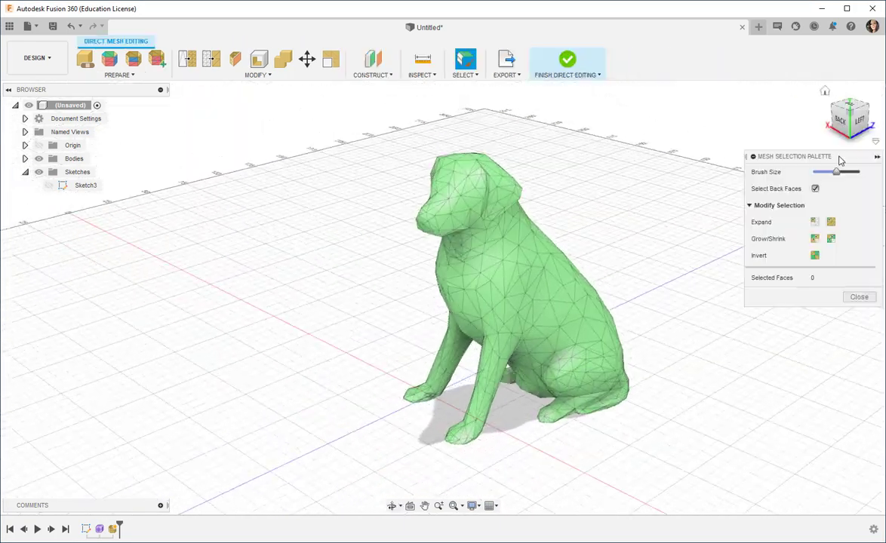
pyautogui.moveTo(771, 154); pyautogui.dragTo(758, 153)
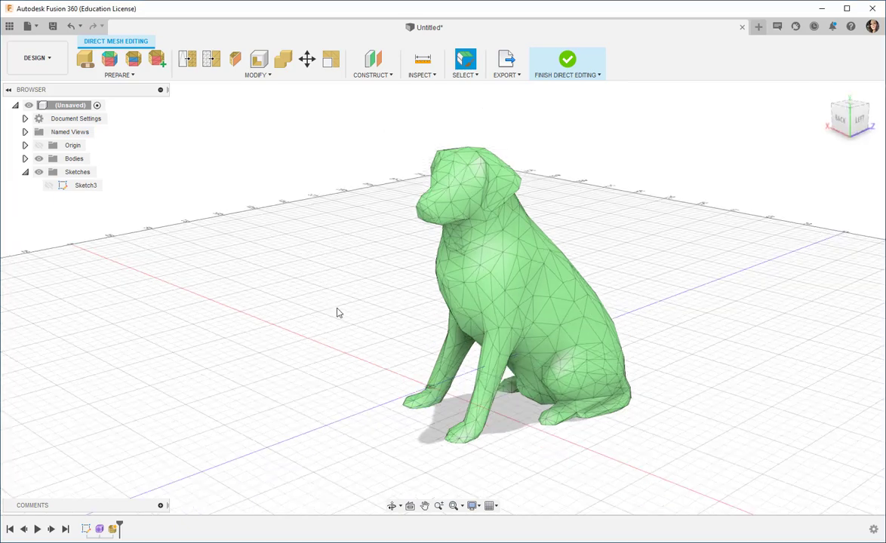
pyautogui.click(577, 65)
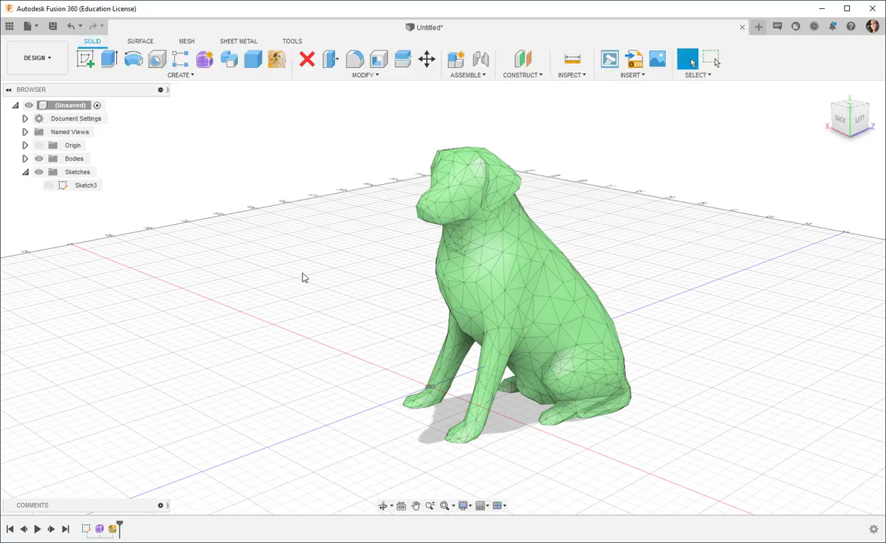